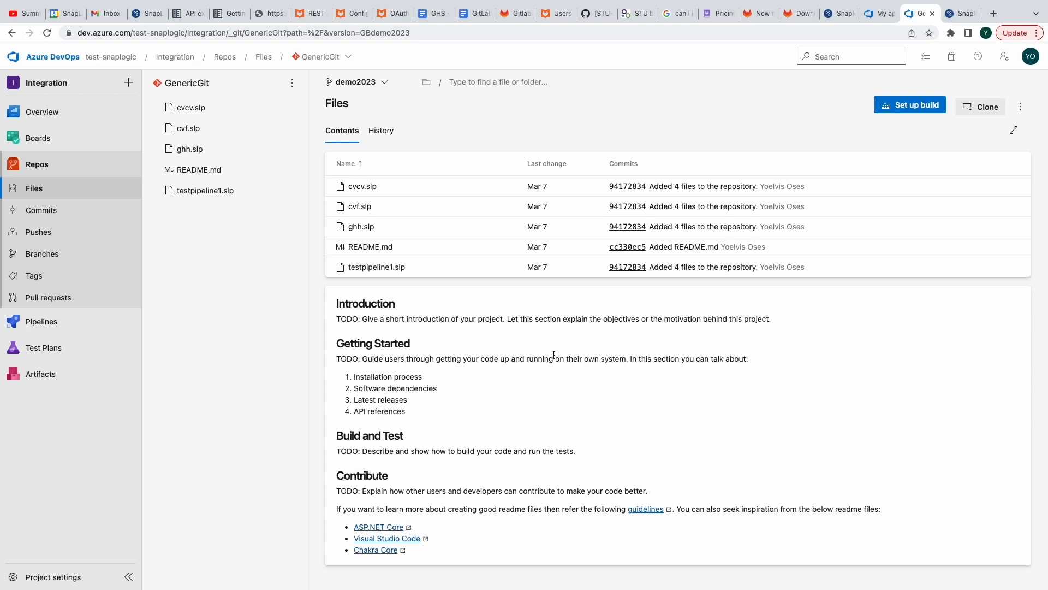
# Step: Switch to SnapLogic Manager and review the organization's Git integration configuration alongside the Snaplogic Testing application settings in Azure DevOps
pyautogui.hotkey('ctrl', 'shift', 'Tab')
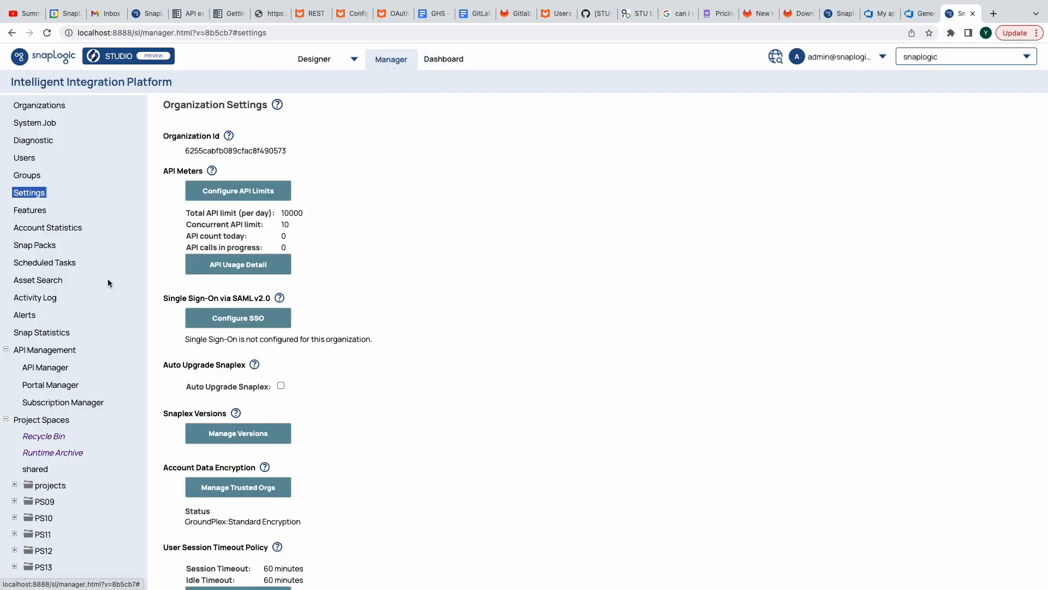
pyautogui.scroll(-11, 241, 390)
pyautogui.scroll(-5, 236, 389)
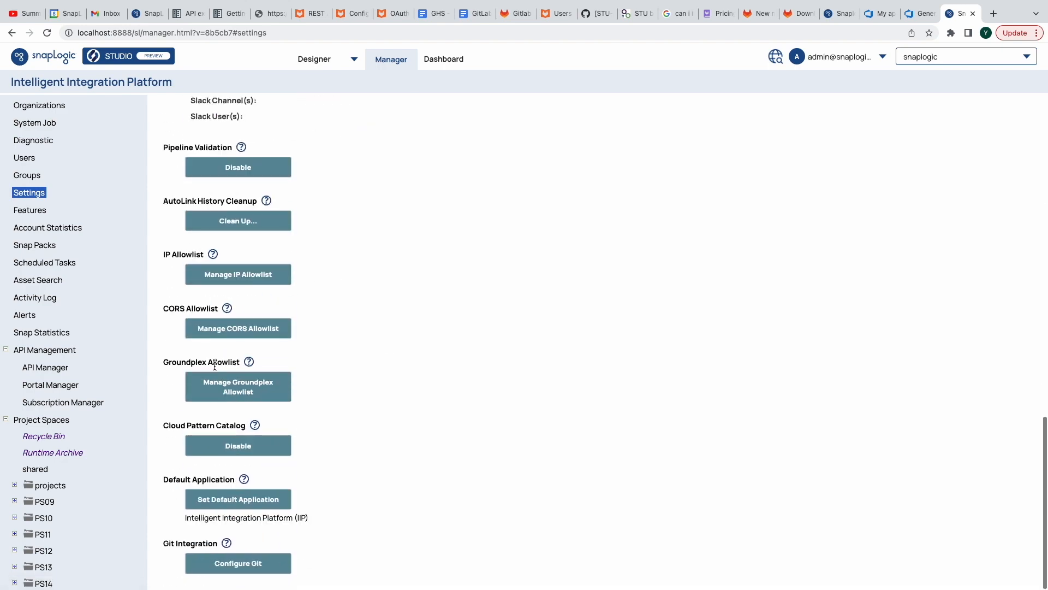
pyautogui.click(254, 563)
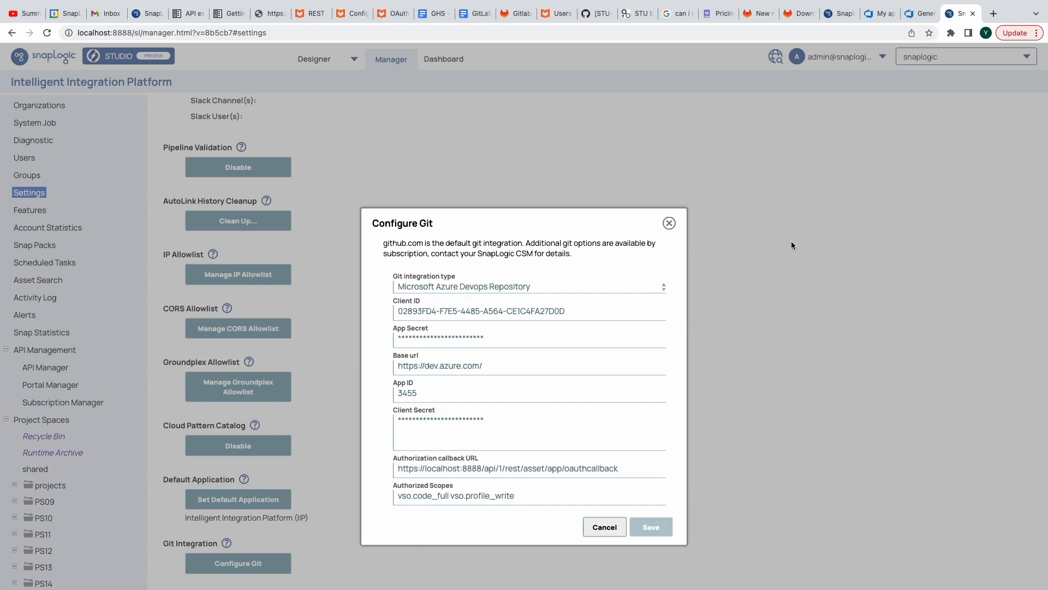
pyautogui.click(879, 13)
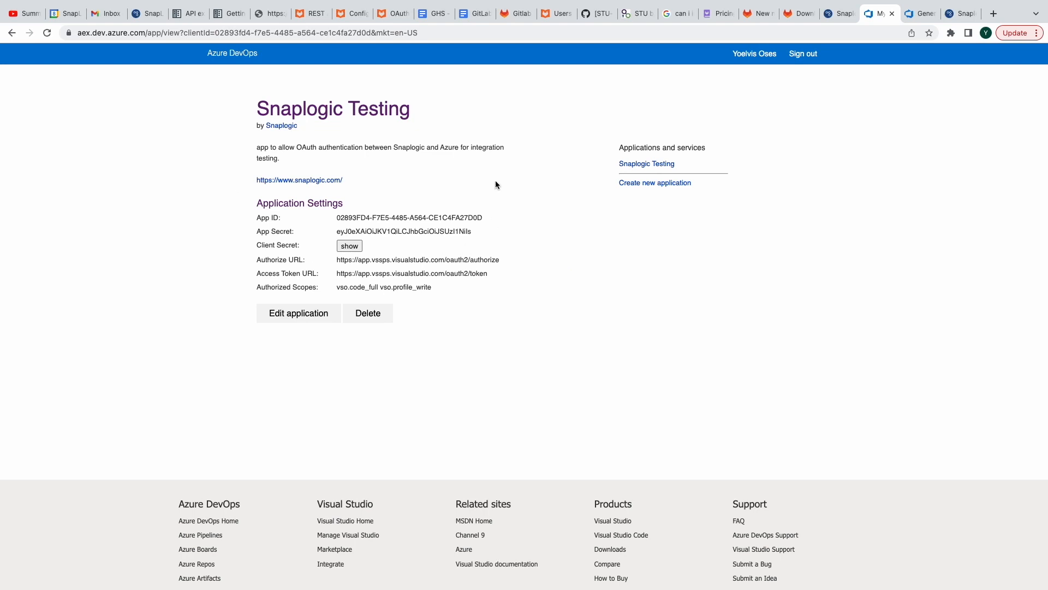
pyautogui.click(951, 18)
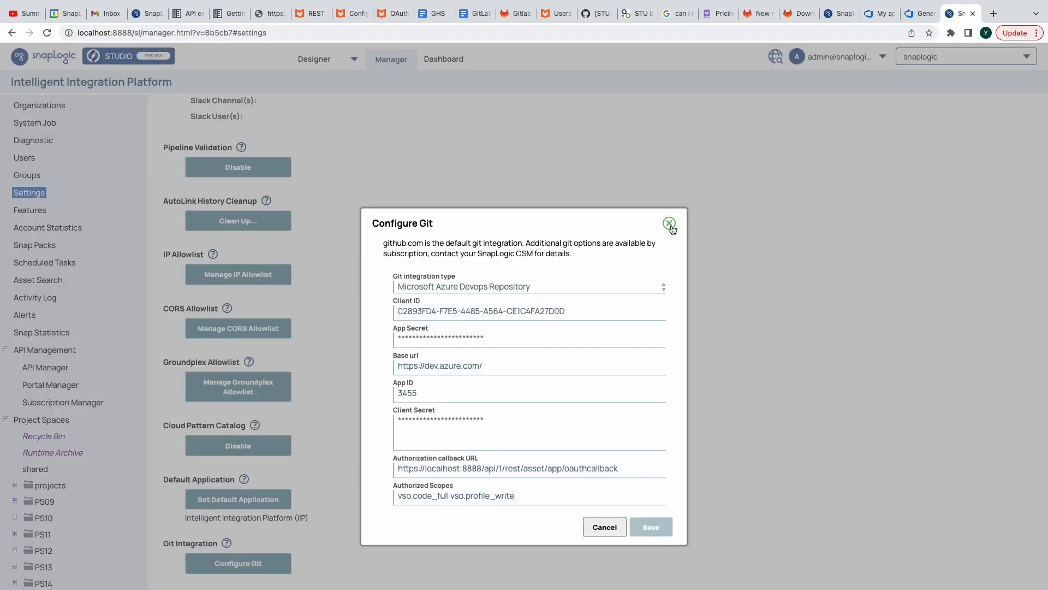
pyautogui.click(604, 527)
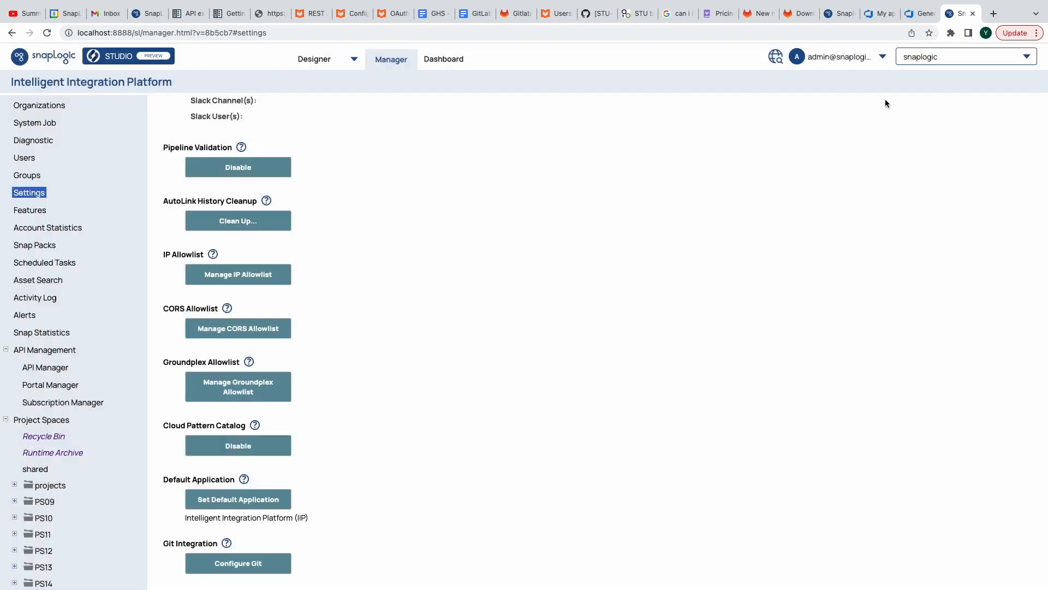
# Step: Review the Git username and last Git login in the signed-in account's user profile
pyautogui.click(848, 61)
pyautogui.click(821, 85)
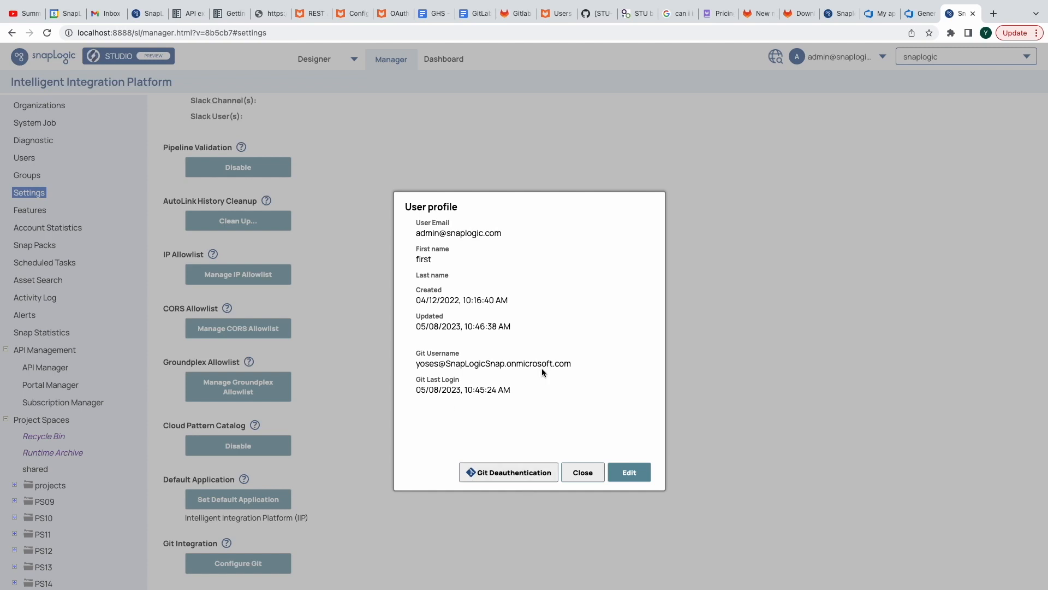
pyautogui.click(360, 414)
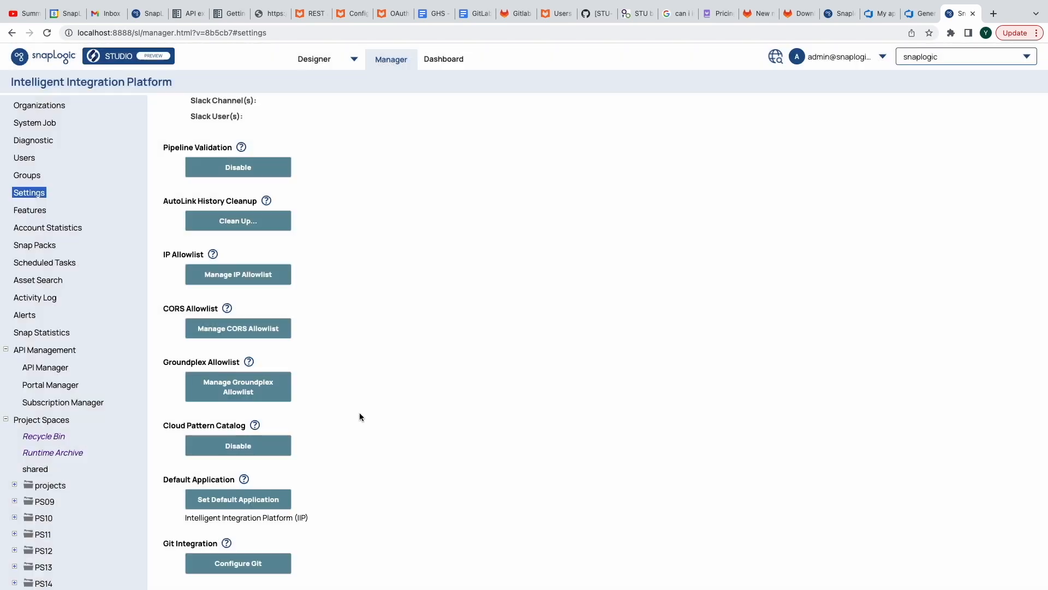
# Step: Open the Git repository checkout for the ProjectDemo project in the PS09 project space
pyautogui.scroll(-1, 54, 437)
pyautogui.click(39, 445)
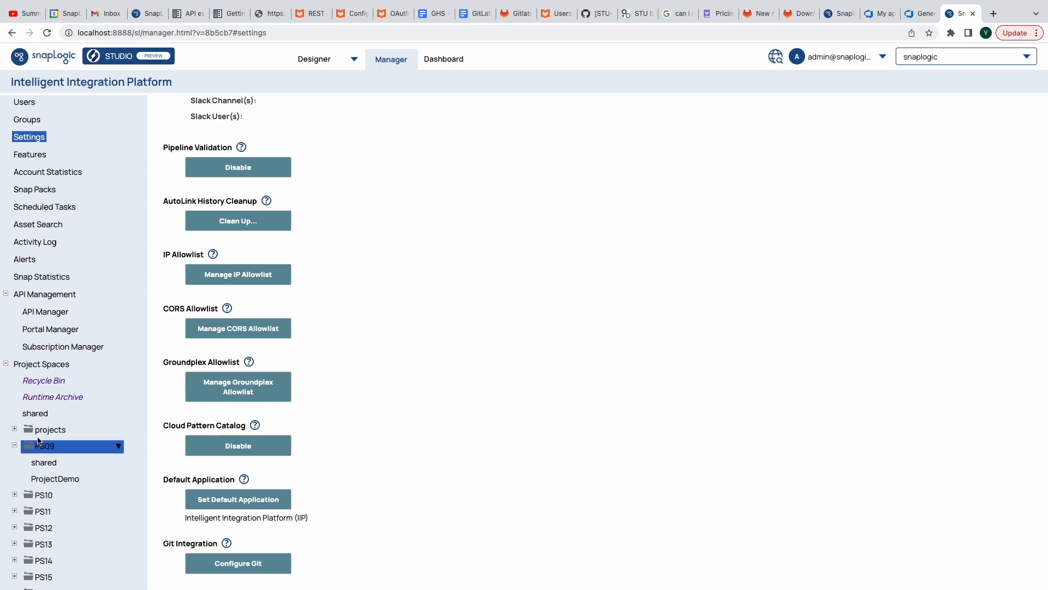
pyautogui.scroll(-1, 39, 441)
pyautogui.click(43, 445)
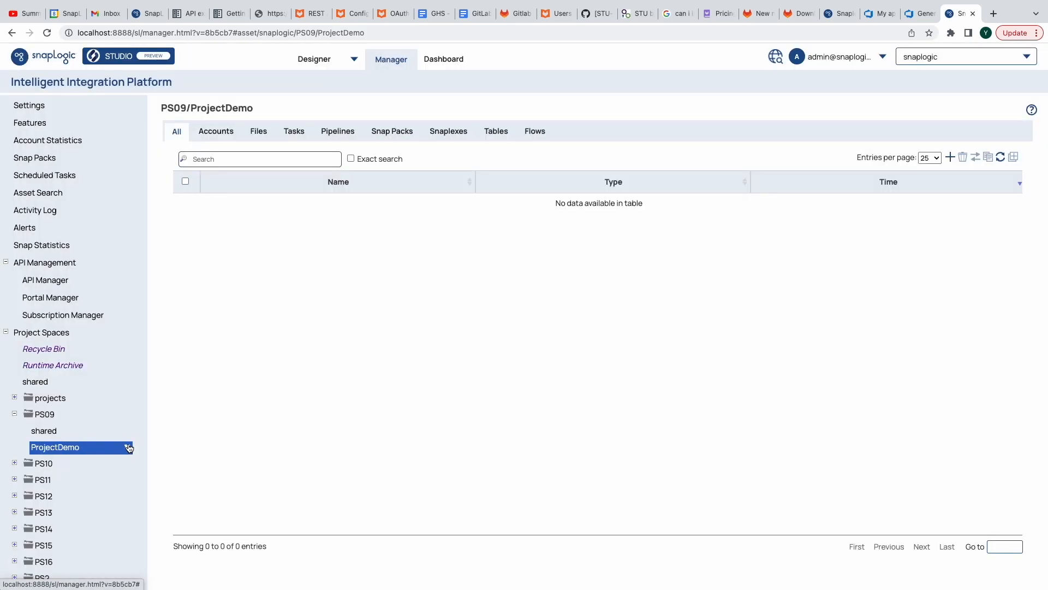
pyautogui.click(129, 448)
pyautogui.click(191, 378)
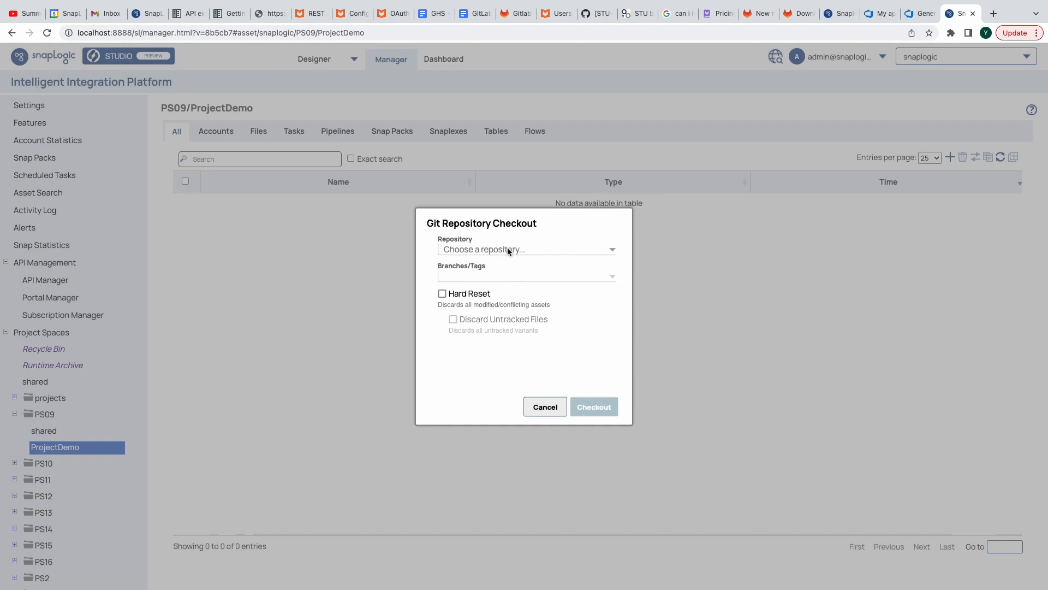
# Step: Check out the demo2023 branch of the test-snaplogic/Integration/GenericGit repository into the project
pyautogui.click(508, 251)
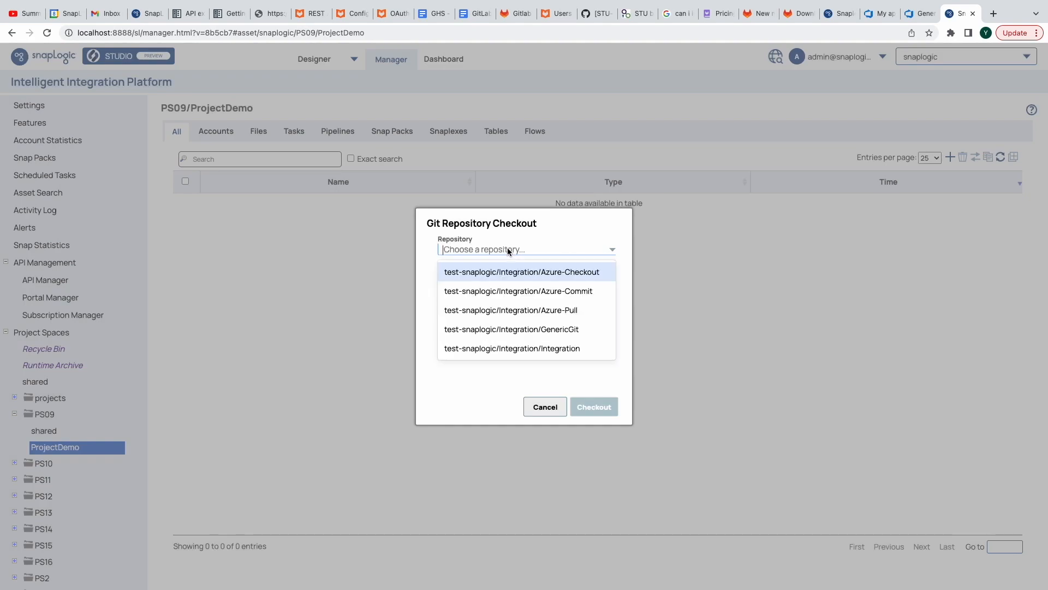
pyautogui.click(500, 330)
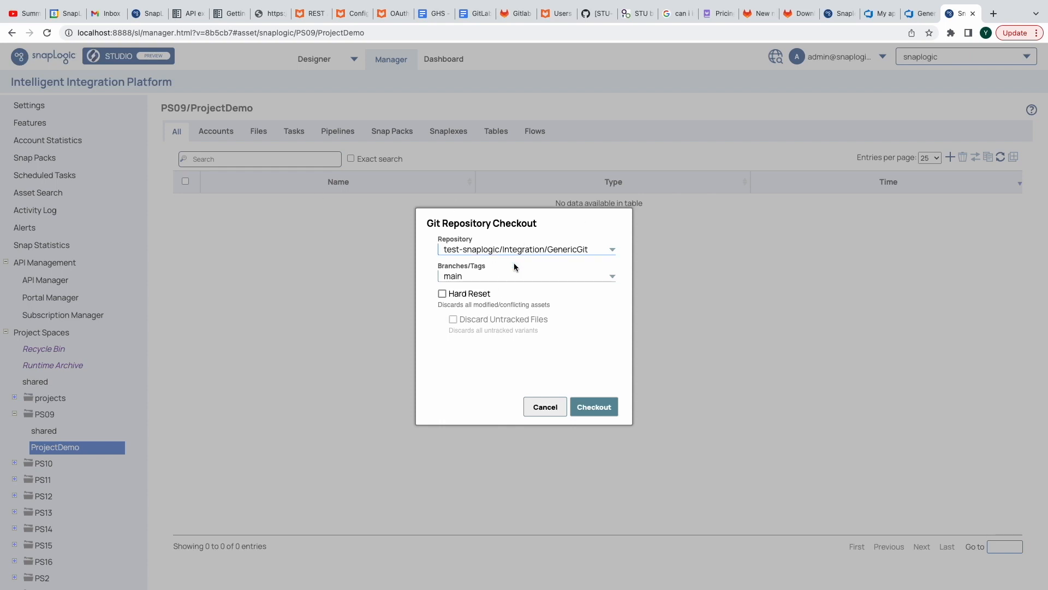
pyautogui.click(494, 276)
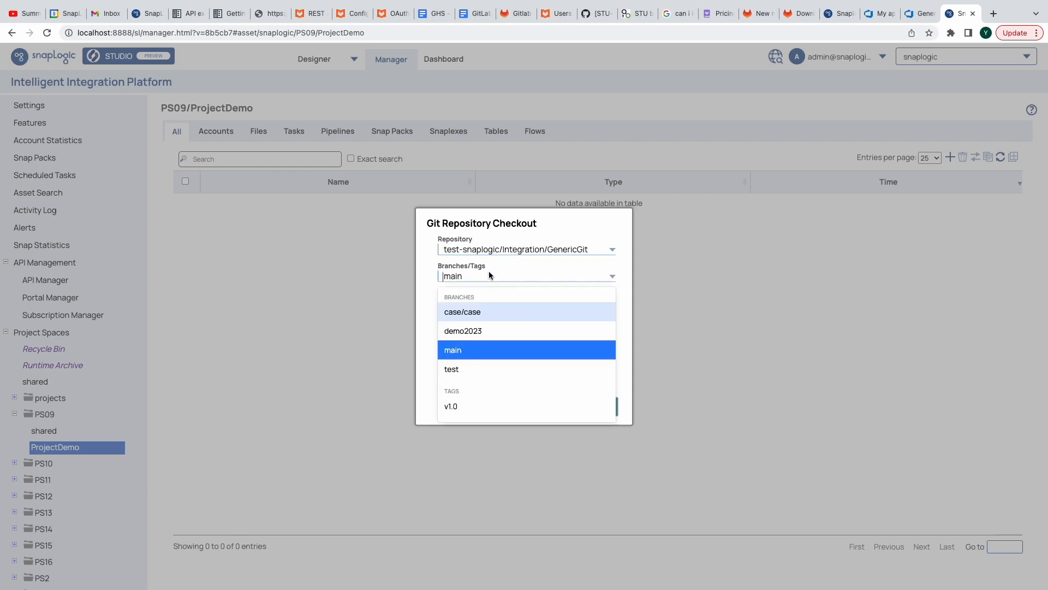
pyautogui.click(479, 330)
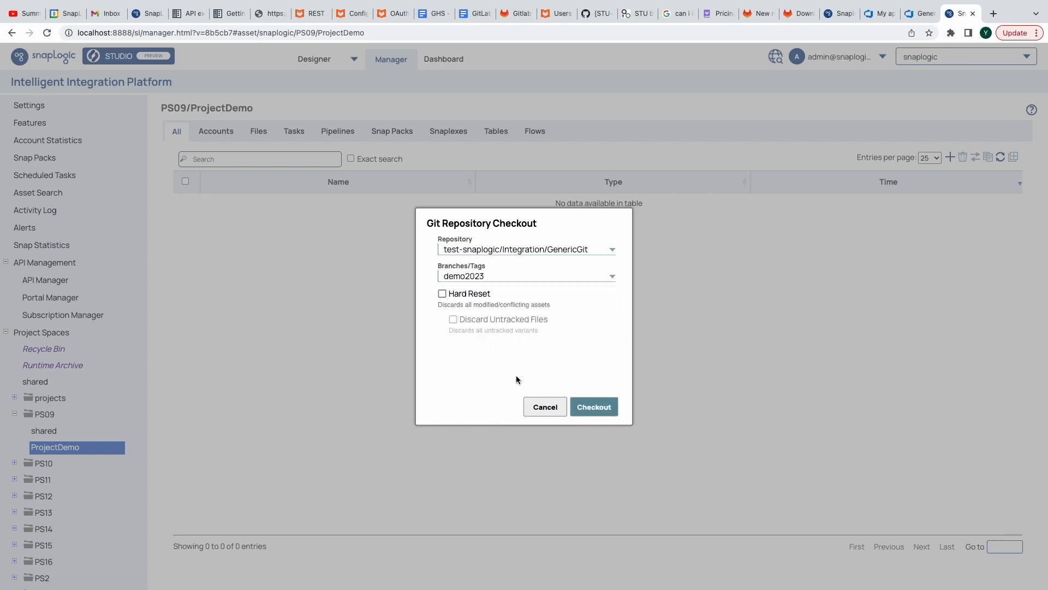
pyautogui.click(595, 408)
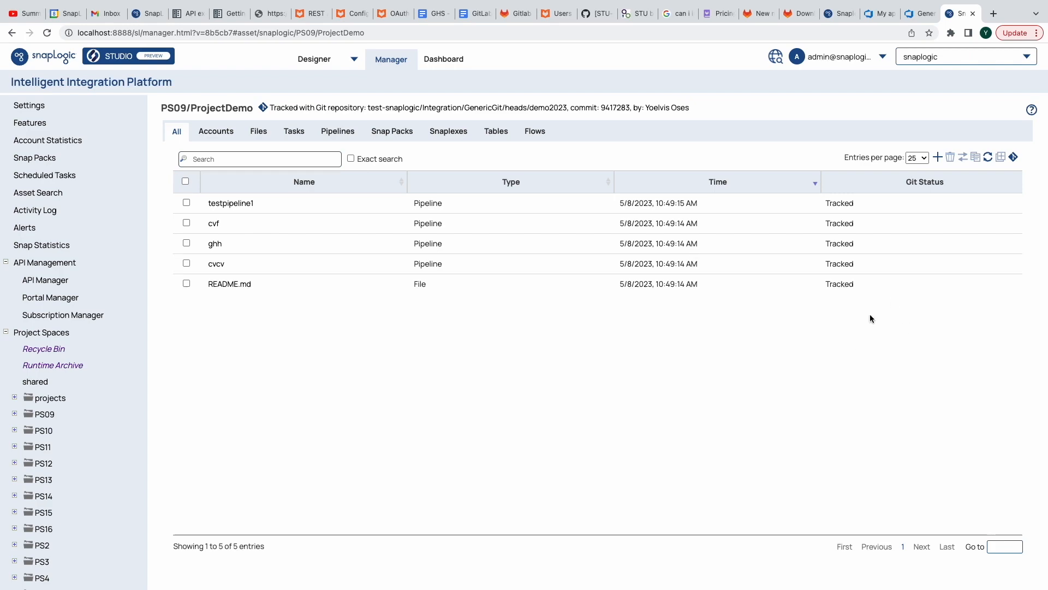
# Step: Switch to the GenericGit repository in Azure DevOps and upload file.json from Documents, committing it to the demo2023 branch
pyautogui.click(921, 13)
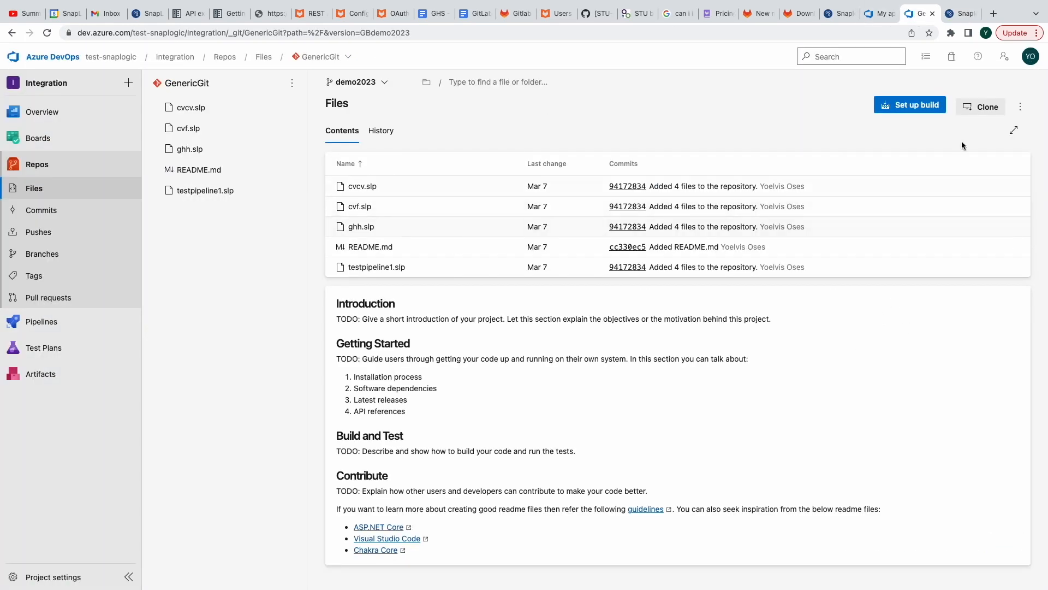
pyautogui.click(1020, 106)
pyautogui.click(960, 170)
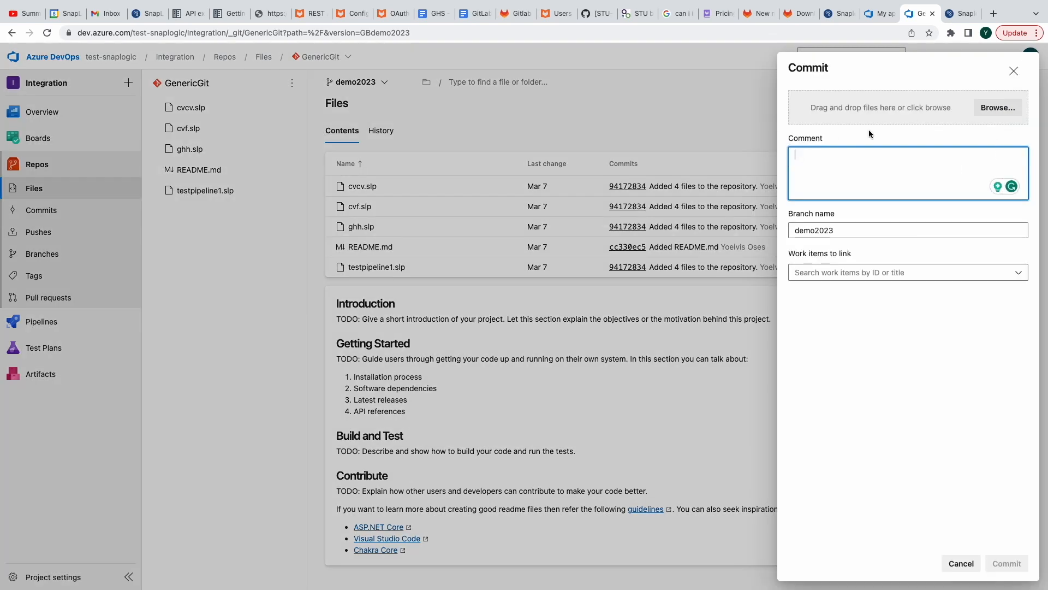
pyautogui.click(998, 108)
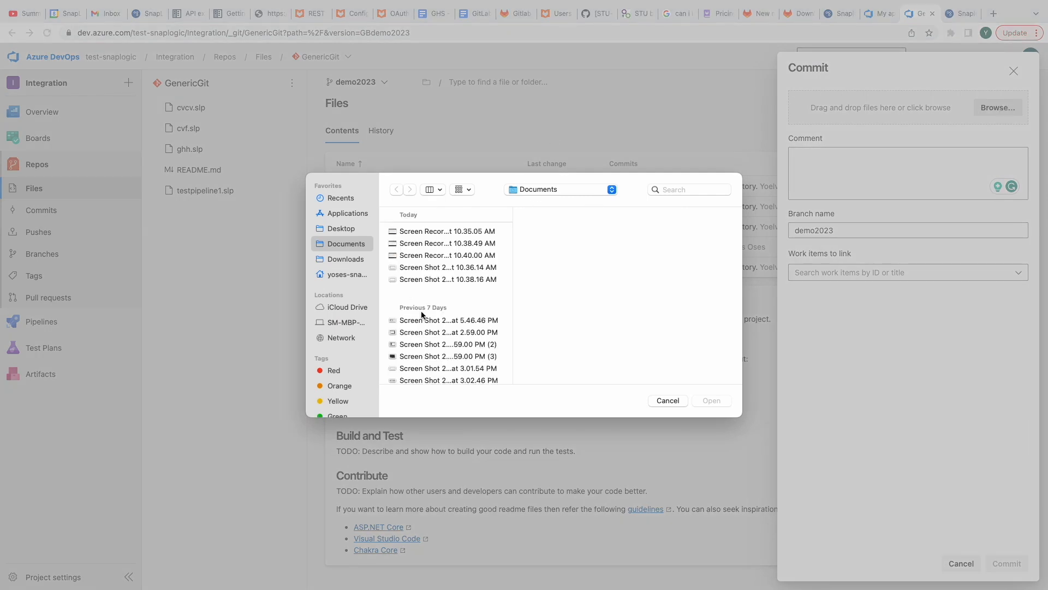
pyautogui.scroll(-2, 449, 305)
pyautogui.scroll(-10, 450, 306)
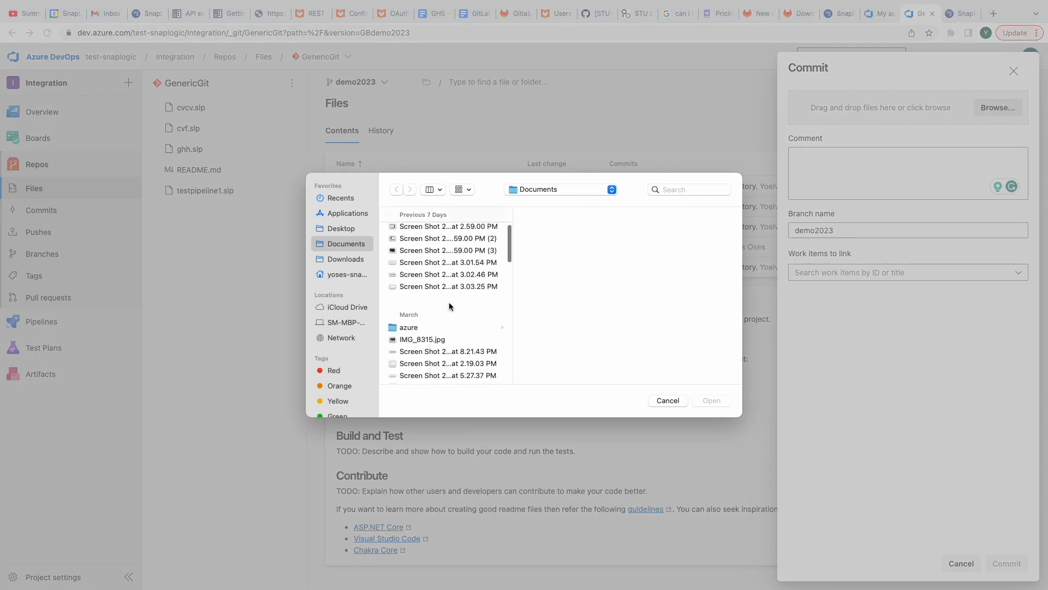
pyautogui.scroll(-10, 449, 306)
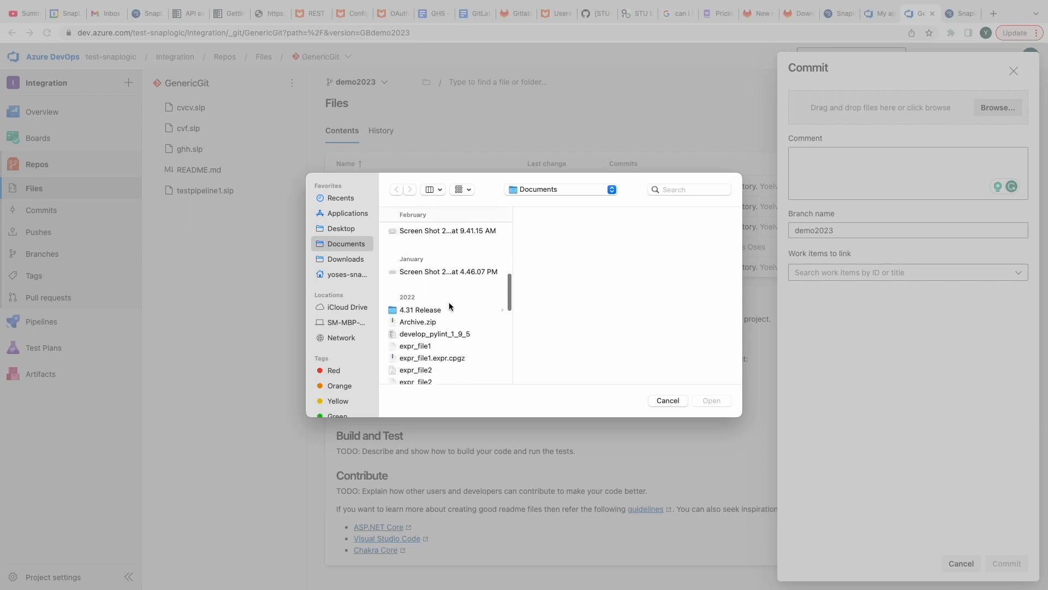
pyautogui.scroll(-10, 449, 306)
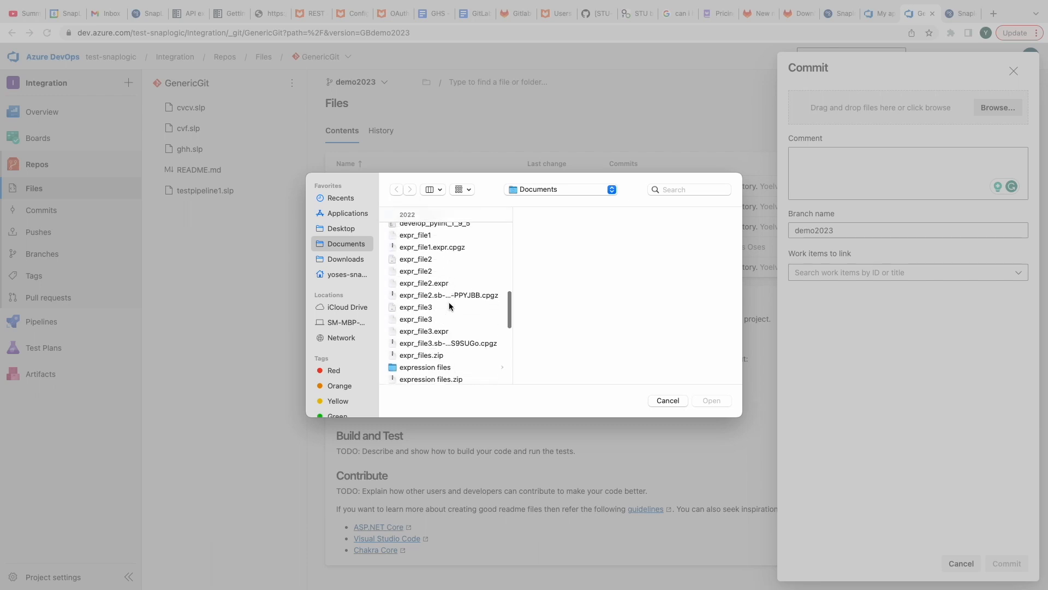
pyautogui.click(413, 315)
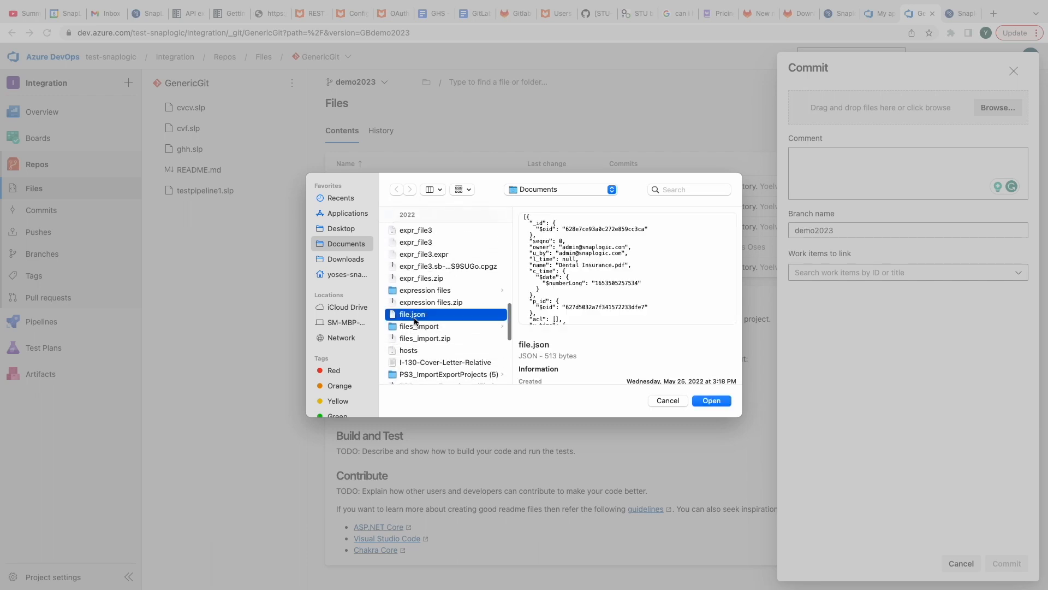
pyautogui.click(706, 403)
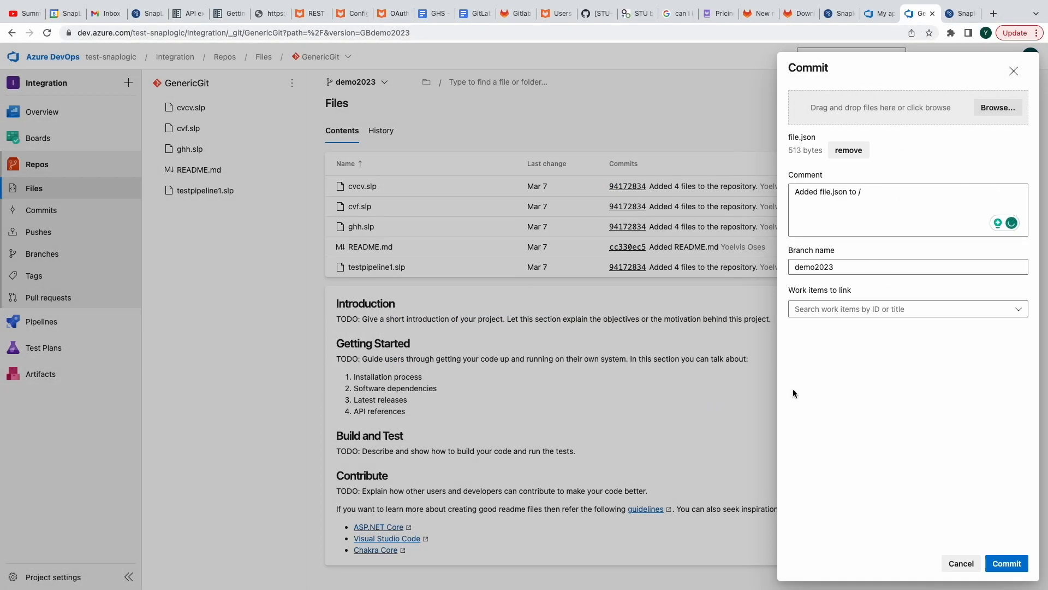
pyautogui.click(1011, 569)
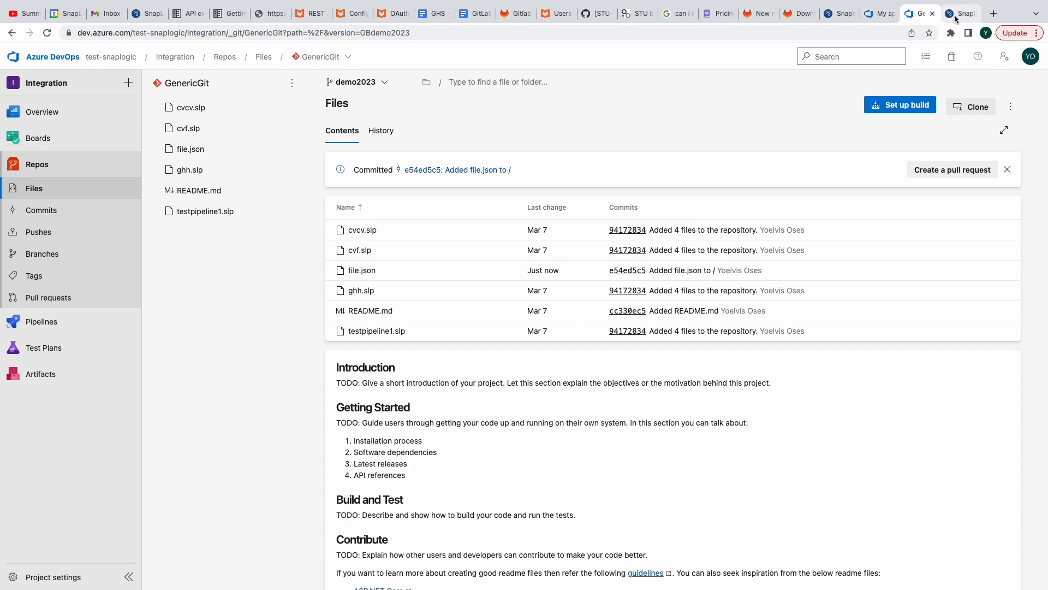
# Step: Back in SnapLogic Manager, run a Git Pull on ProjectDemo and reload its asset list
pyautogui.click(955, 19)
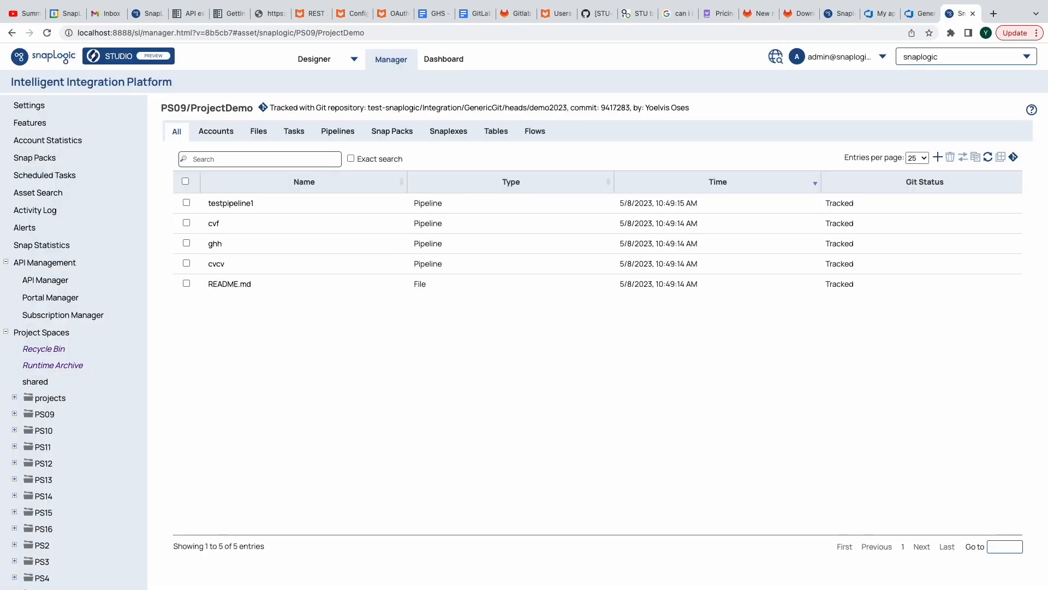
pyautogui.click(1013, 157)
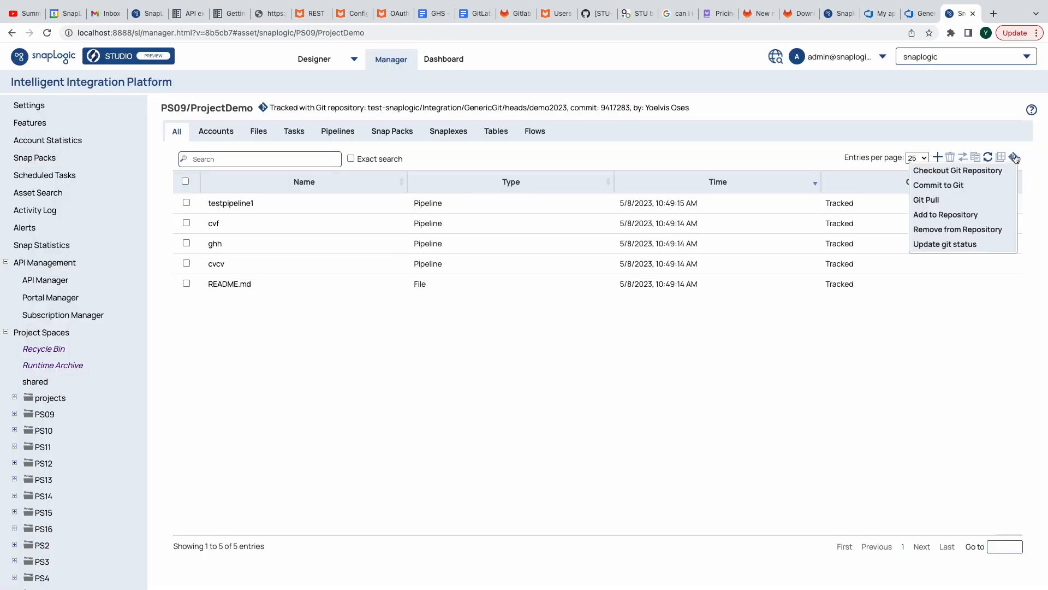
pyautogui.click(939, 201)
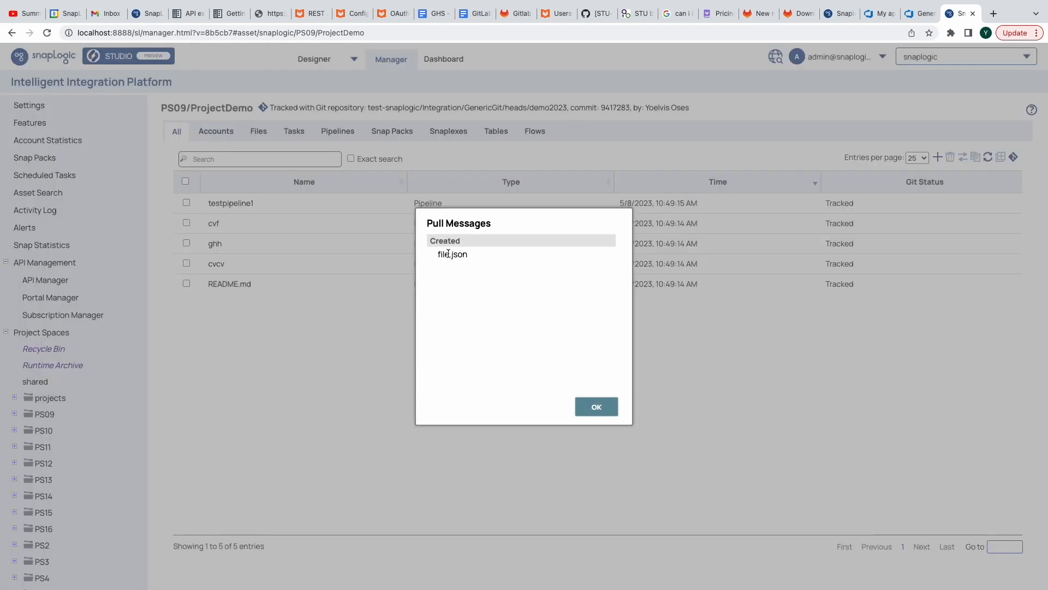
pyautogui.moveTo(439, 256); pyautogui.dragTo(467, 253)
pyautogui.click(607, 411)
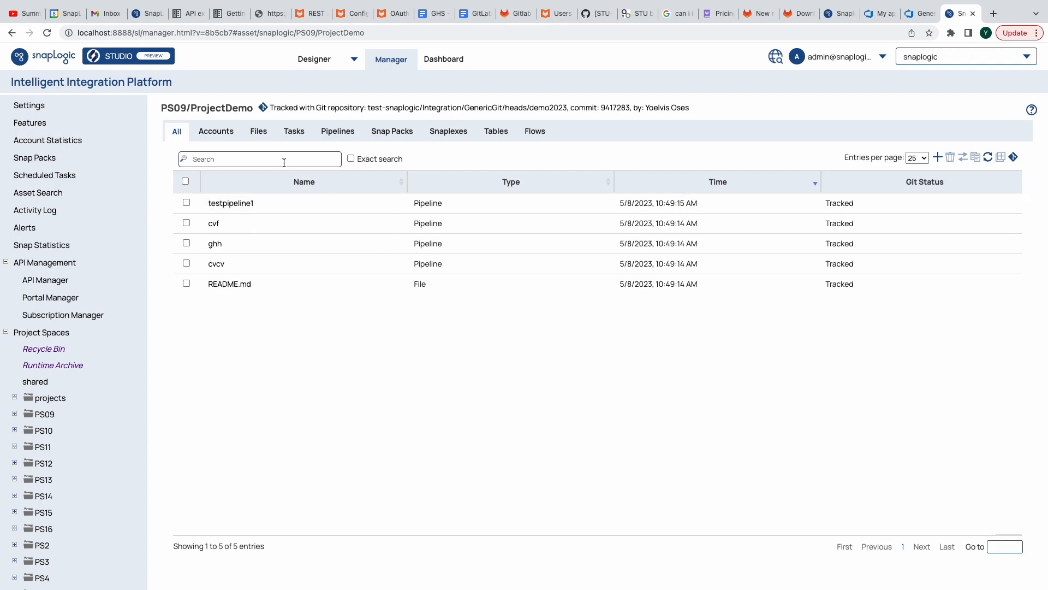
pyautogui.click(50, 34)
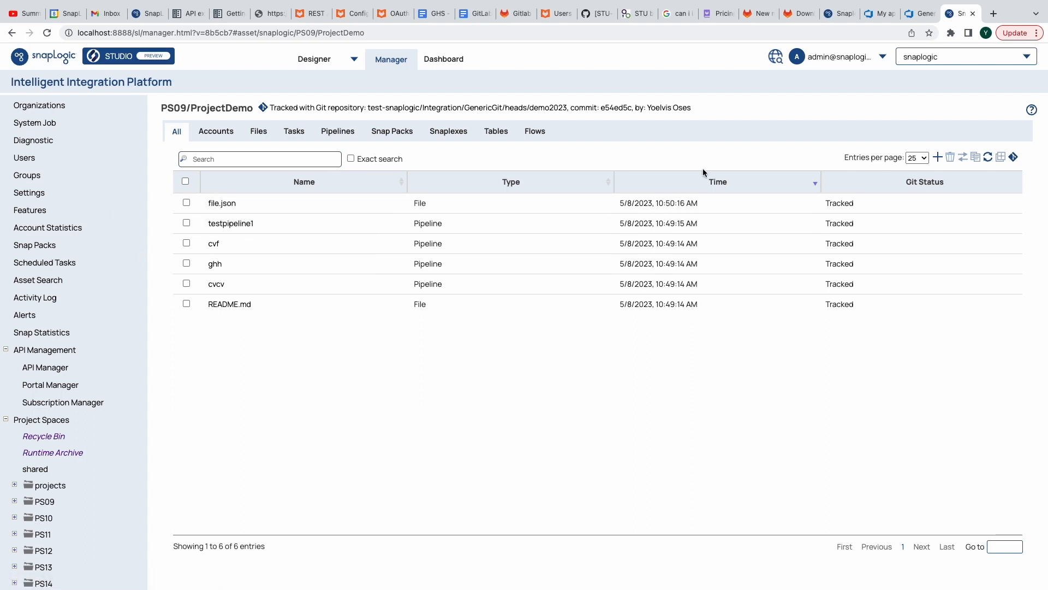
# Step: Upload the file snodes.json from Documents to the ProjectDemo project
pyautogui.click(938, 161)
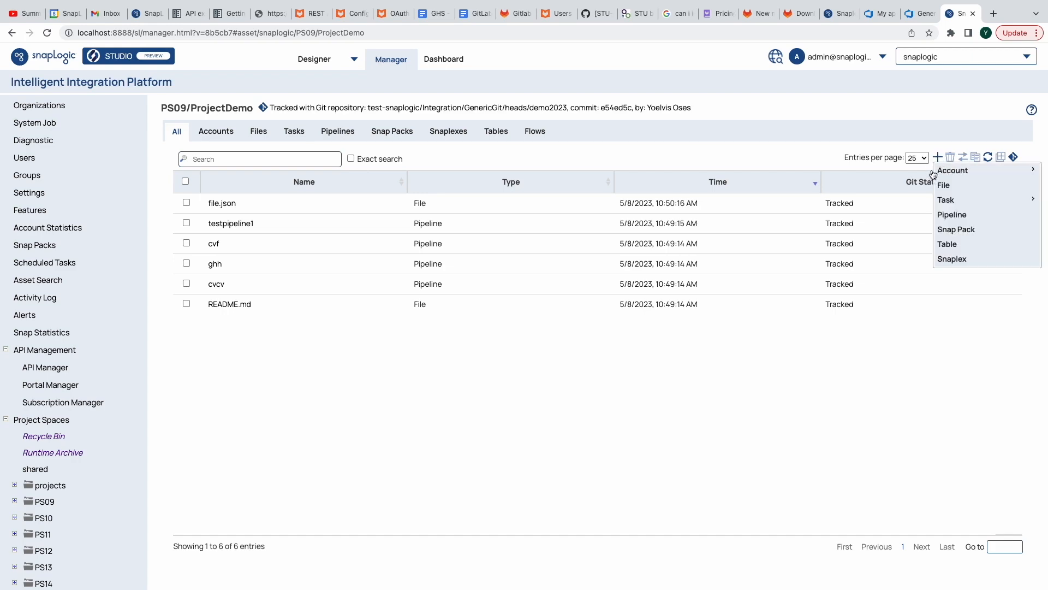
pyautogui.click(946, 184)
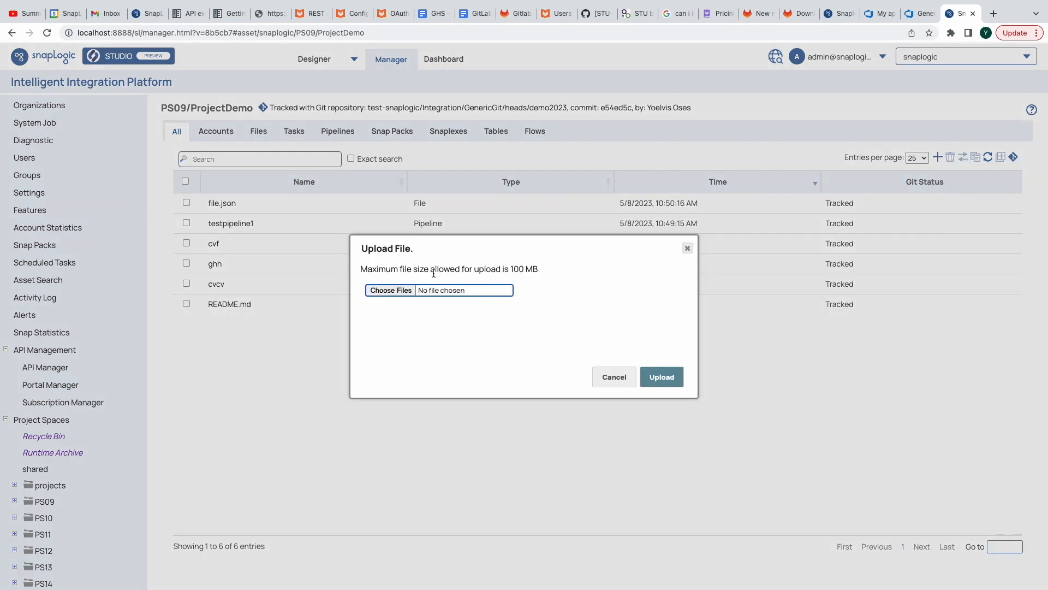
pyautogui.click(391, 290)
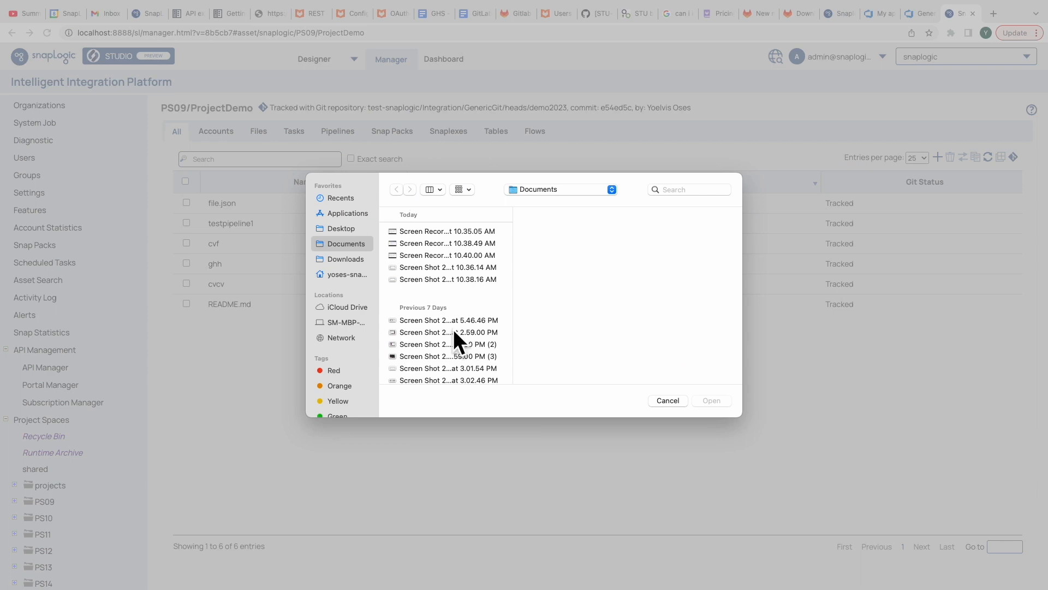
pyautogui.scroll(-10, 453, 330)
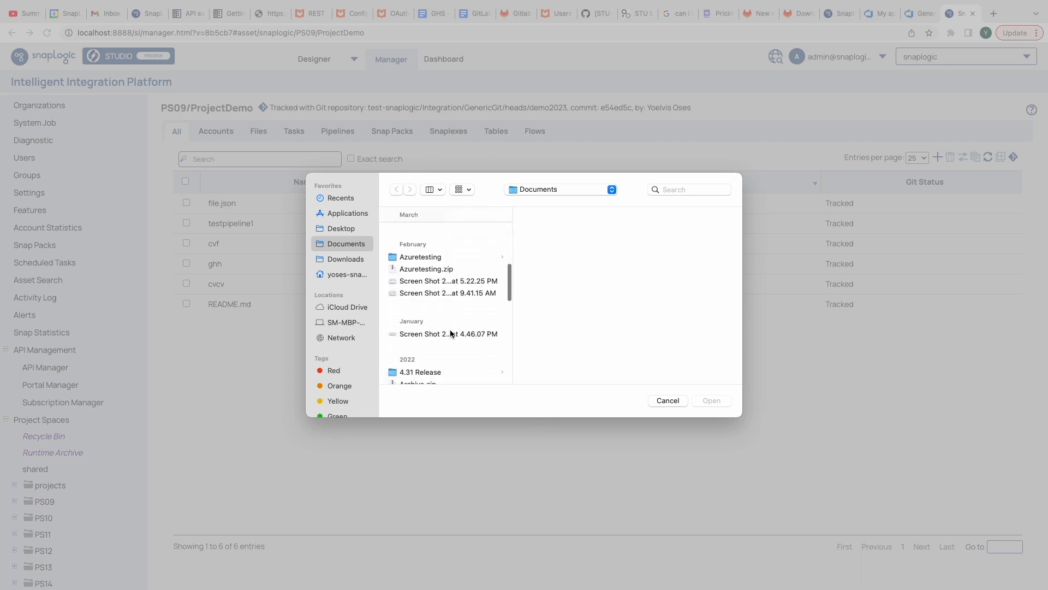
pyautogui.scroll(-10, 451, 333)
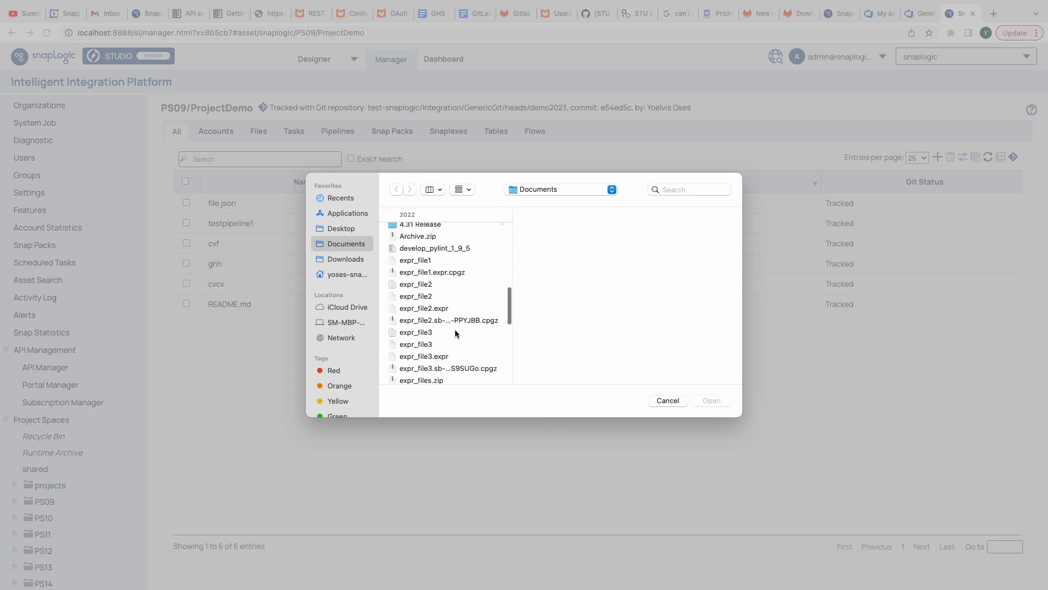
pyautogui.scroll(-3, 455, 329)
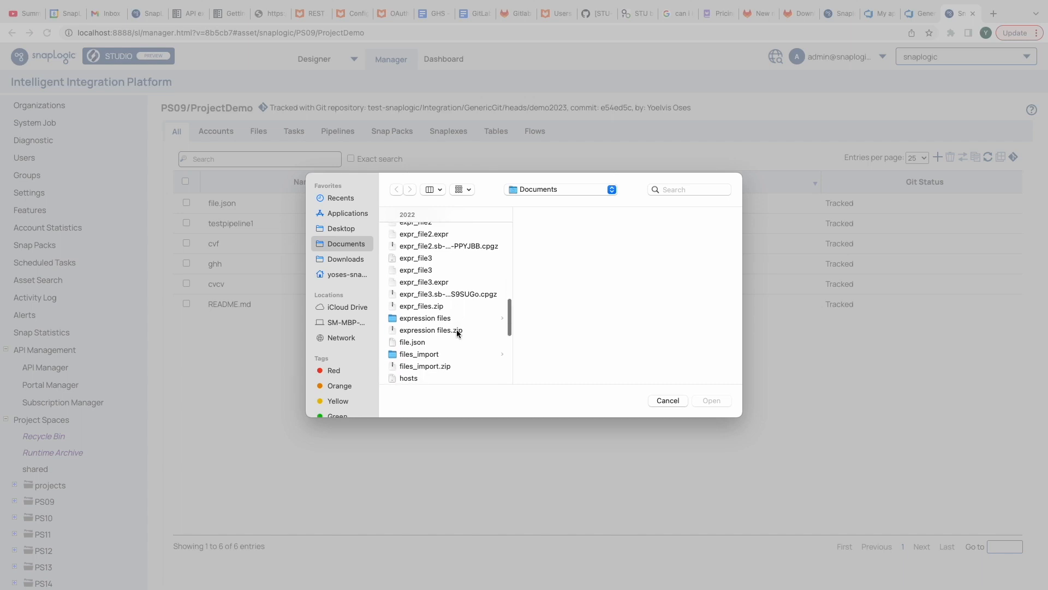
pyautogui.scroll(-5, 456, 329)
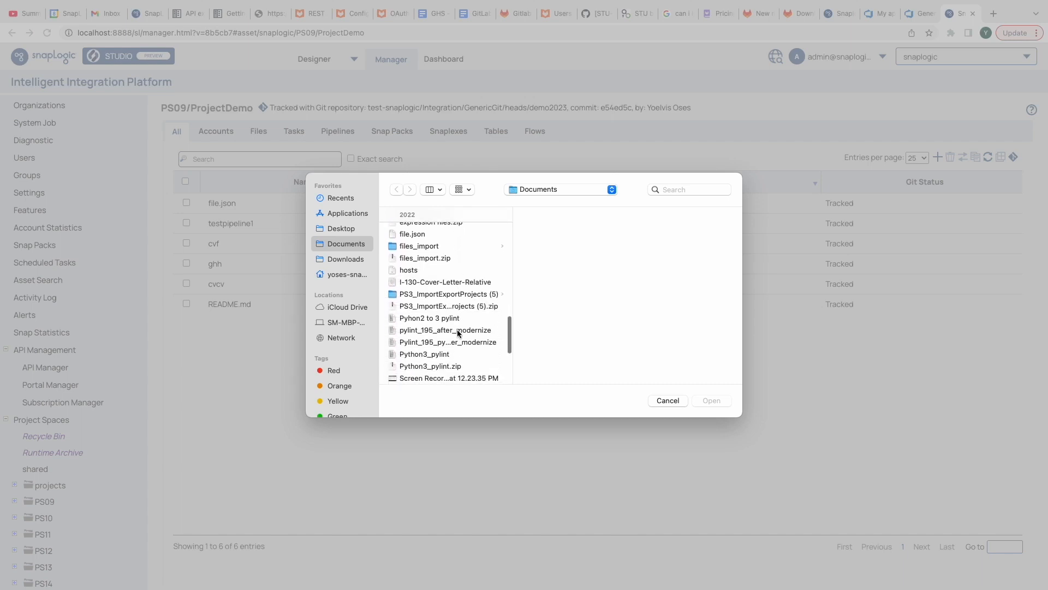
pyautogui.scroll(-10, 457, 331)
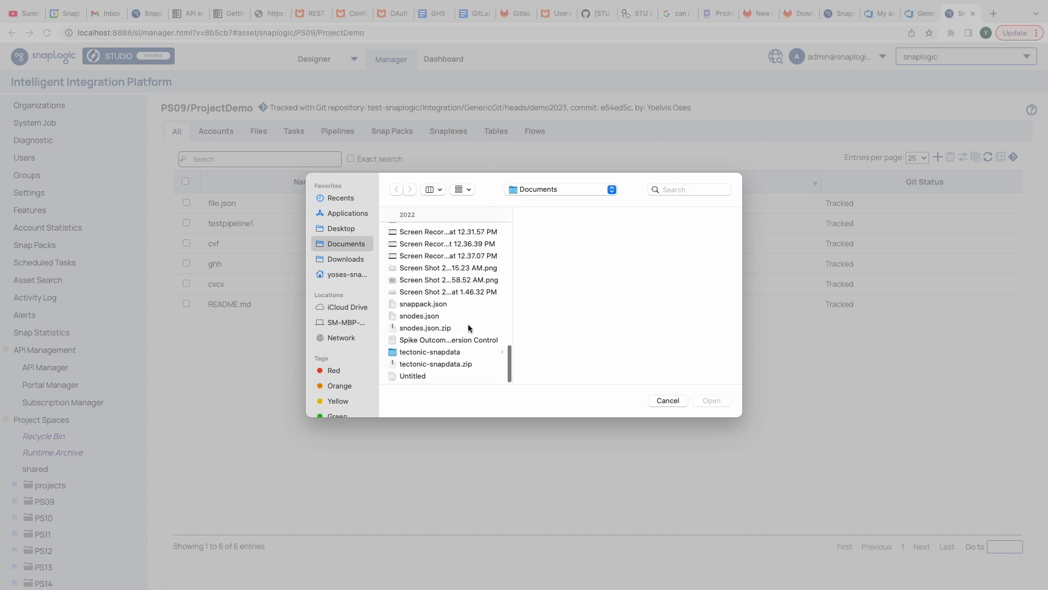
pyautogui.click(429, 320)
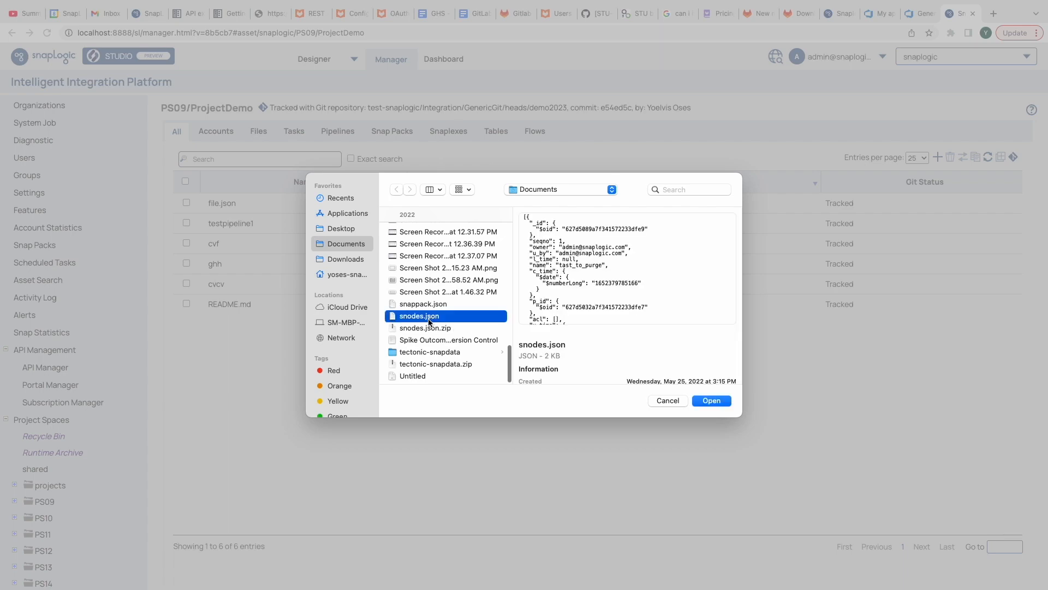
pyautogui.click(713, 401)
pyautogui.click(668, 381)
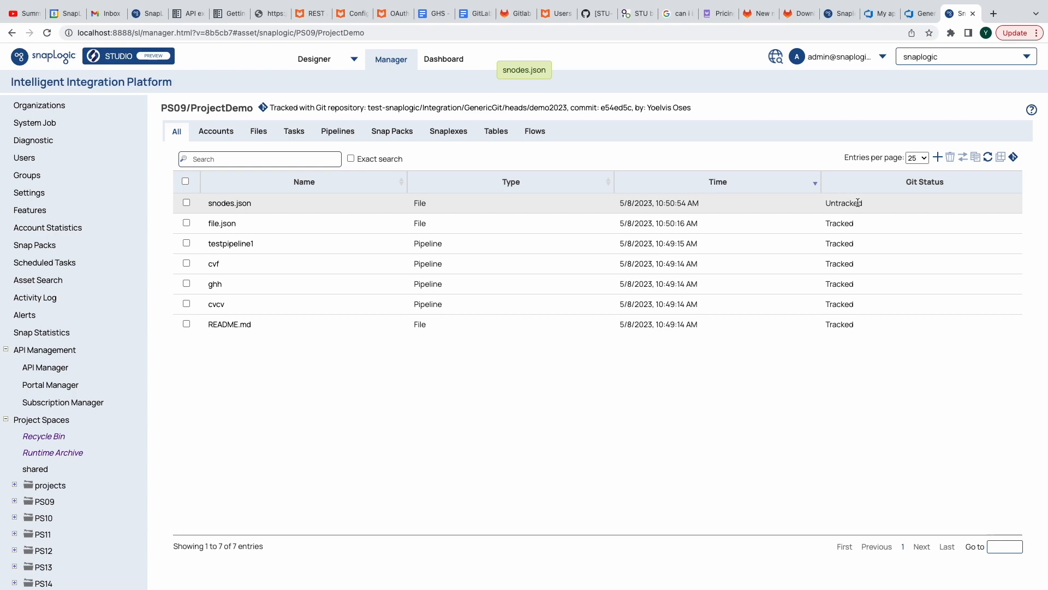
# Step: Add snodes.json to the Git repository and remove the cvf pipeline from the repository
pyautogui.click(187, 203)
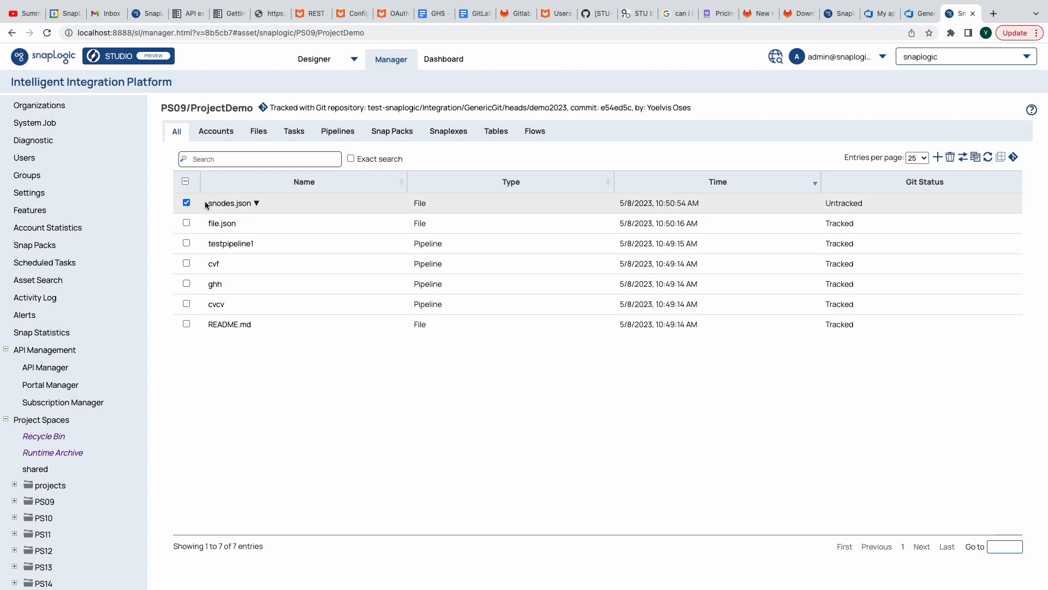
pyautogui.click(256, 204)
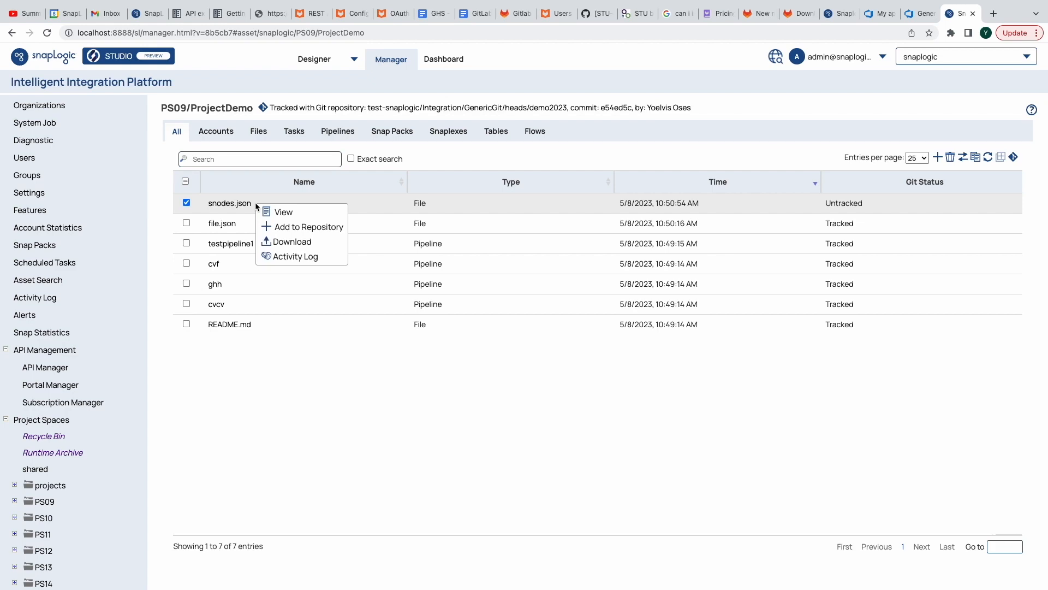
pyautogui.click(305, 229)
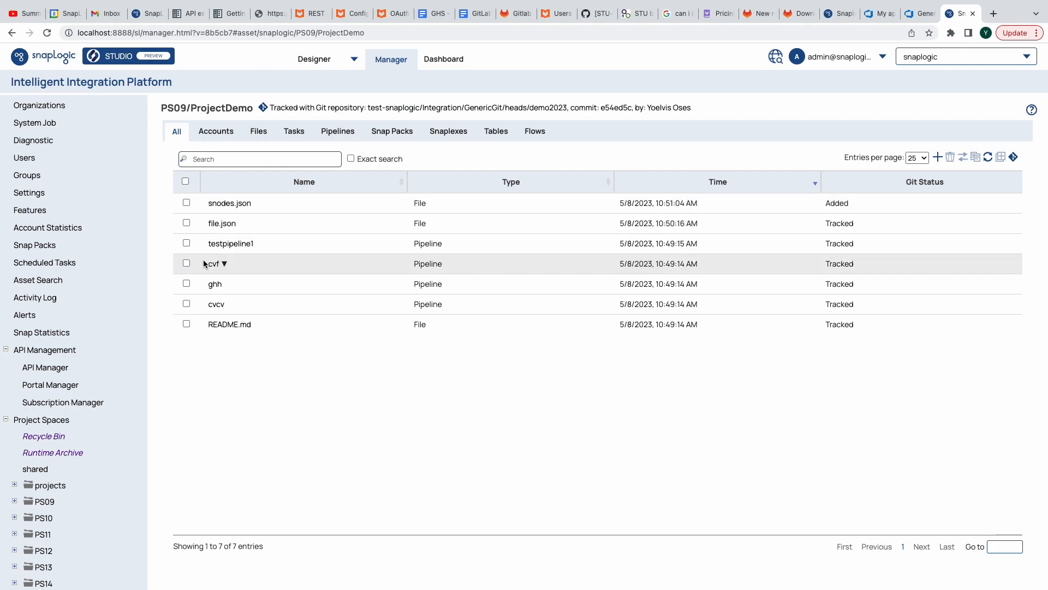
pyautogui.click(225, 264)
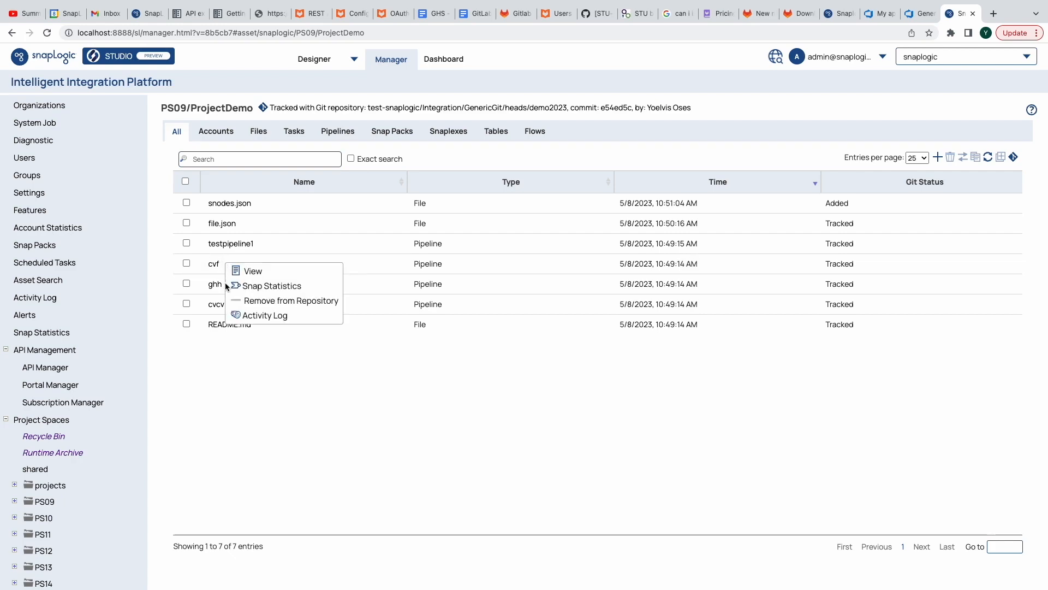
pyautogui.click(283, 301)
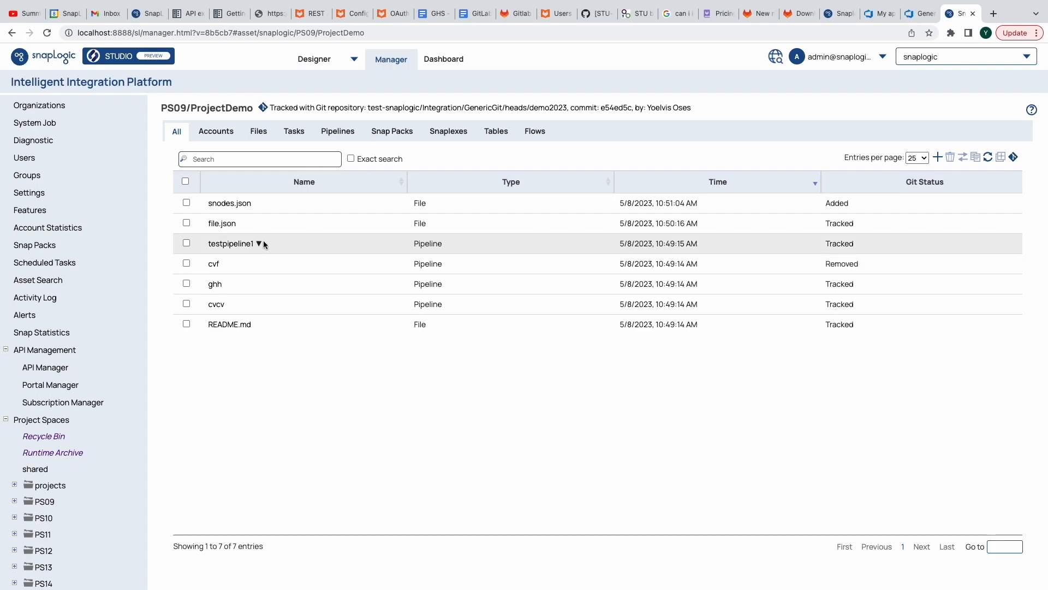
# Step: Open testpipeline1 in Designer, dismiss the configuration wizard, and save "Some notes" as the pipeline's notes
pyautogui.click(234, 244)
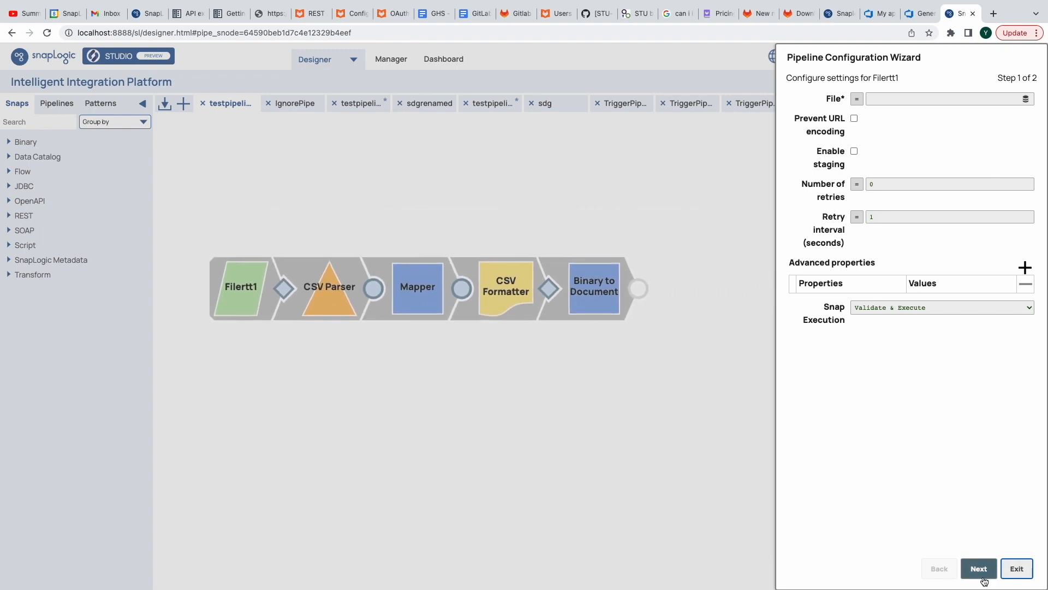
pyautogui.click(1014, 570)
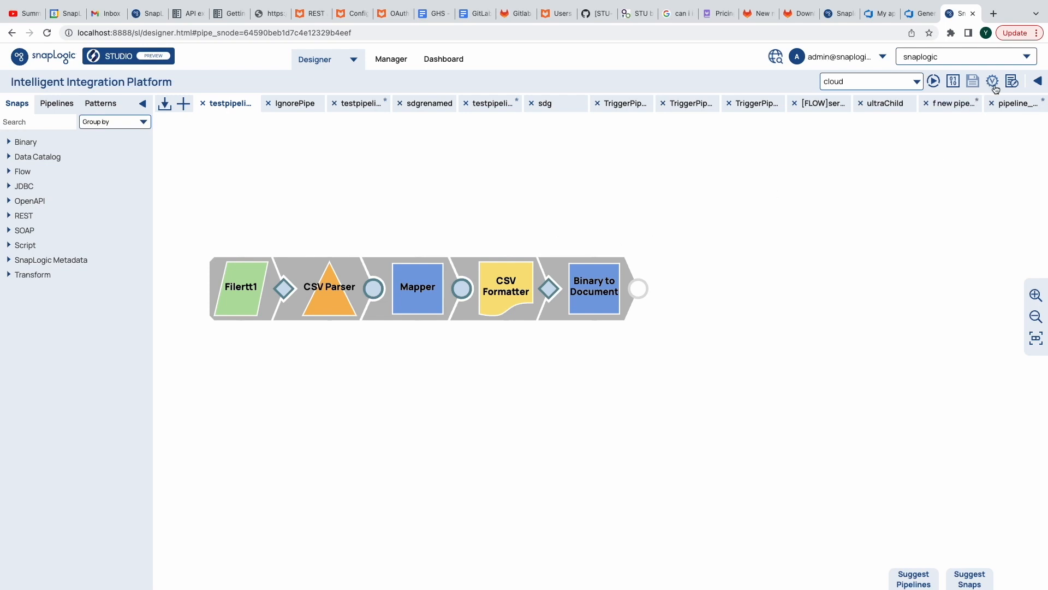
pyautogui.click(1011, 82)
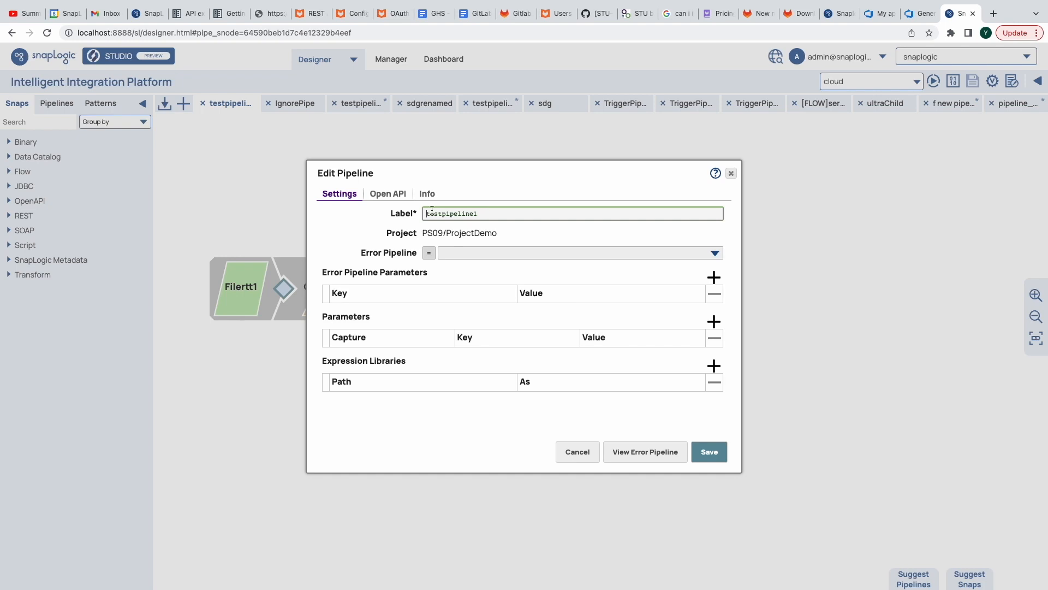
pyautogui.click(427, 194)
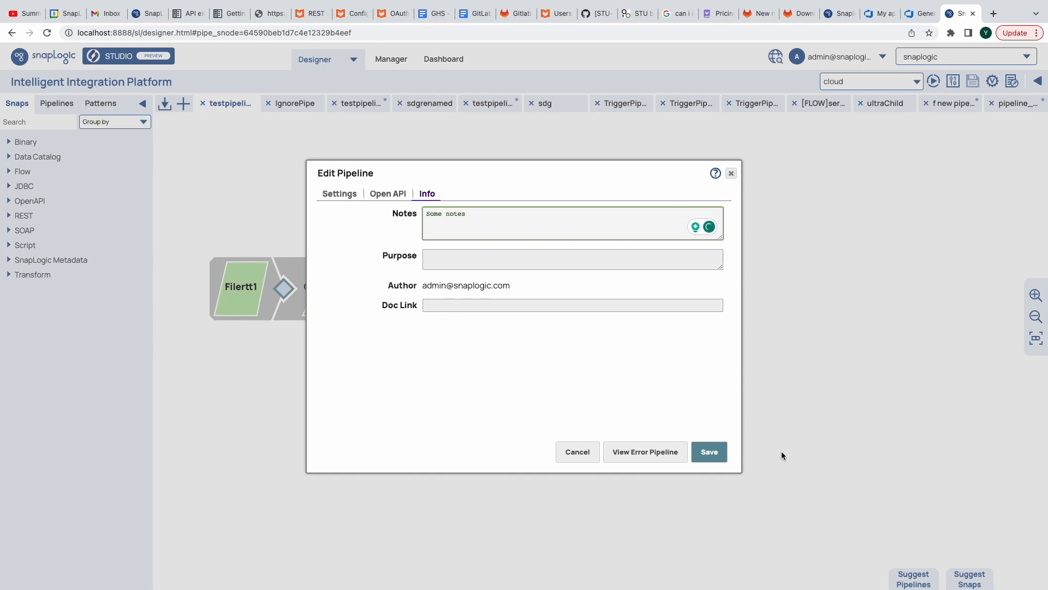
pyautogui.click(711, 452)
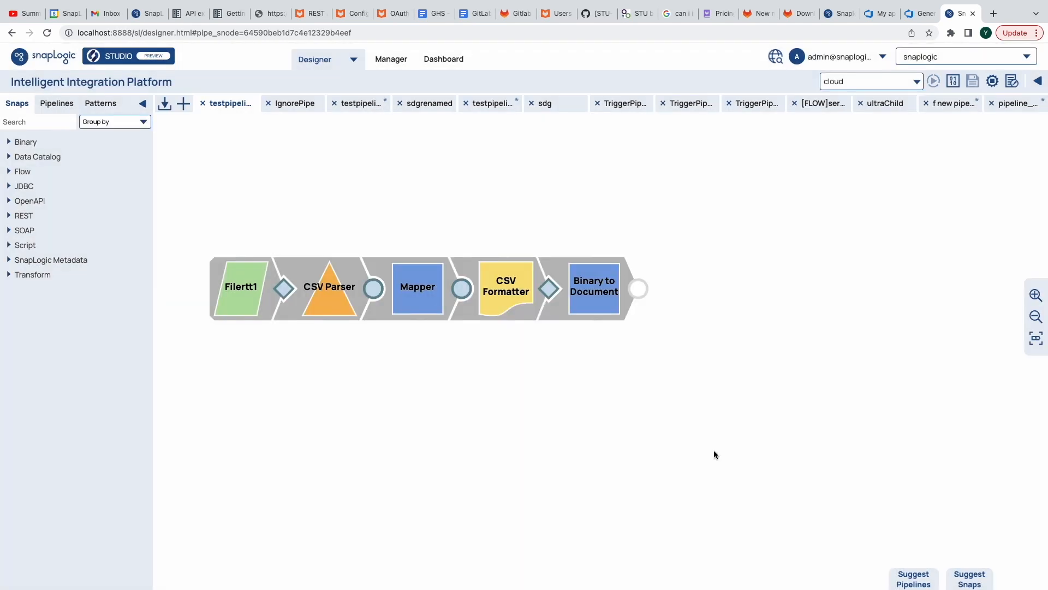
# Step: Return to ProjectDemo under PS09 in Manager, update its Git status, and review the status of the changed assets
pyautogui.click(397, 64)
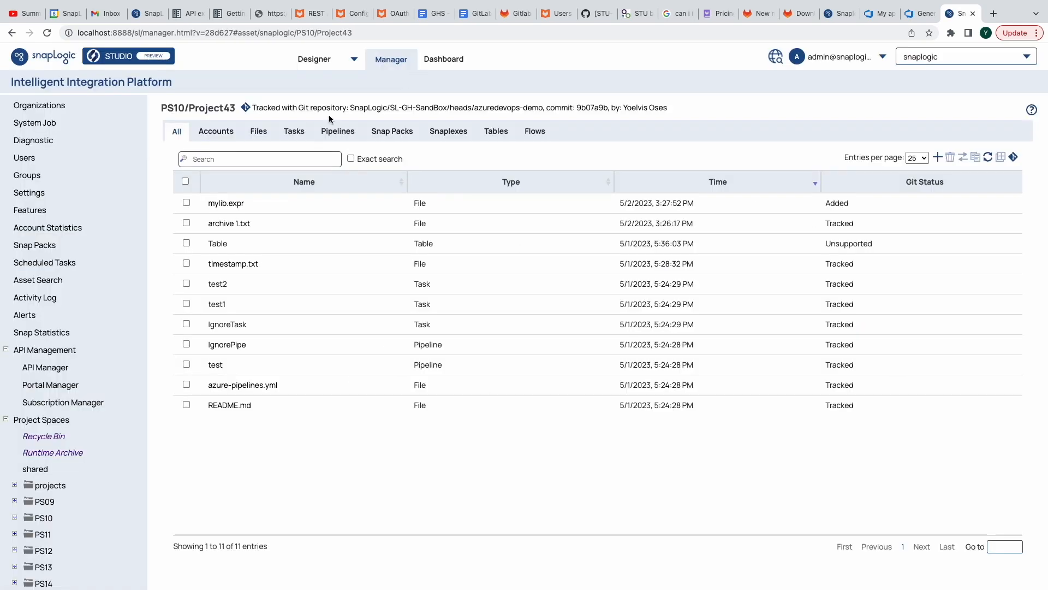
pyautogui.scroll(-3, 15, 382)
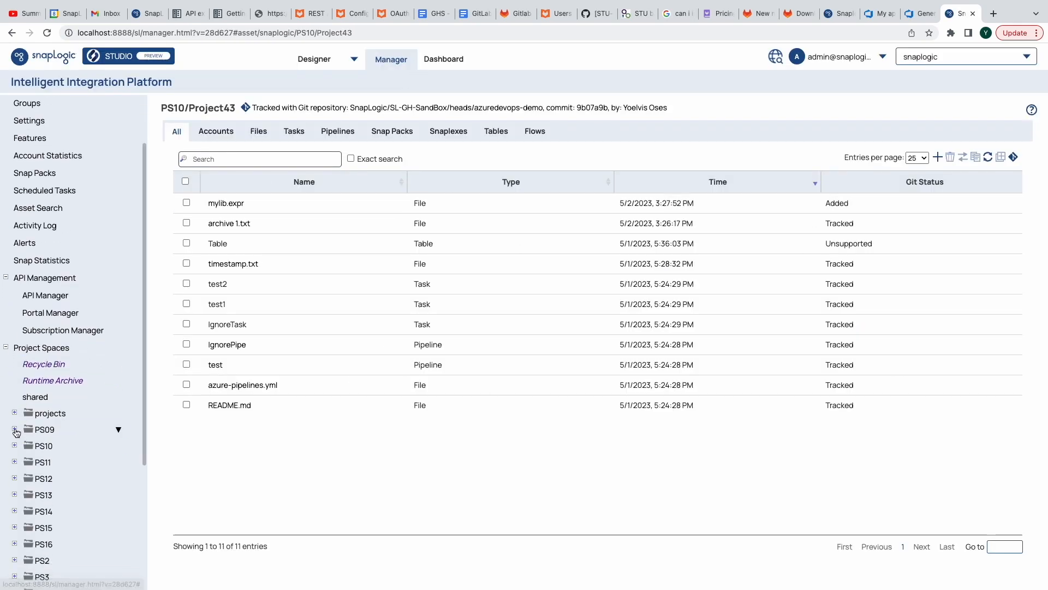
pyautogui.click(14, 429)
pyautogui.click(54, 462)
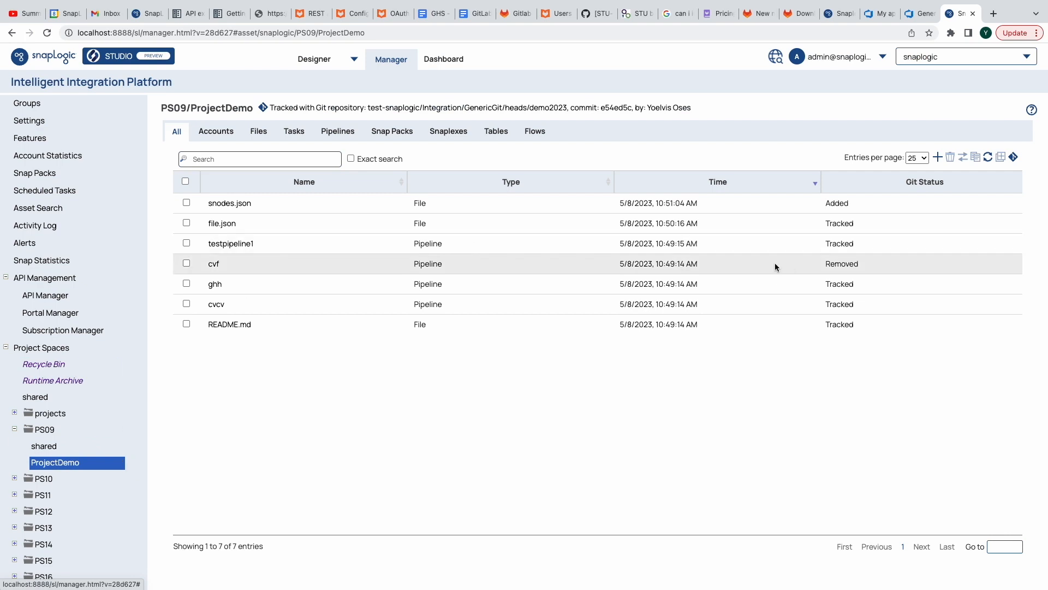
pyautogui.click(1014, 158)
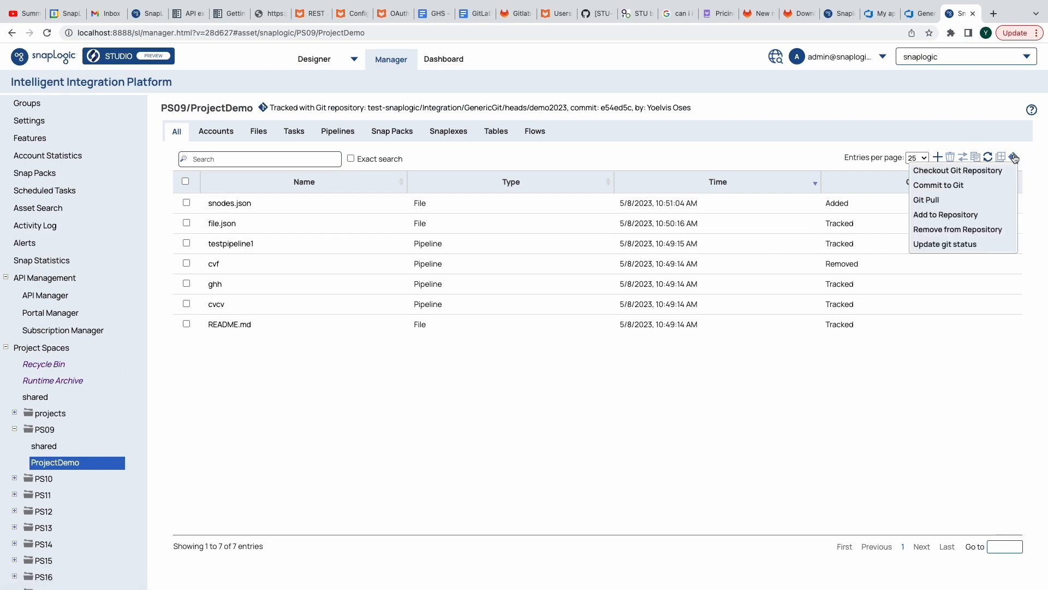
pyautogui.click(965, 248)
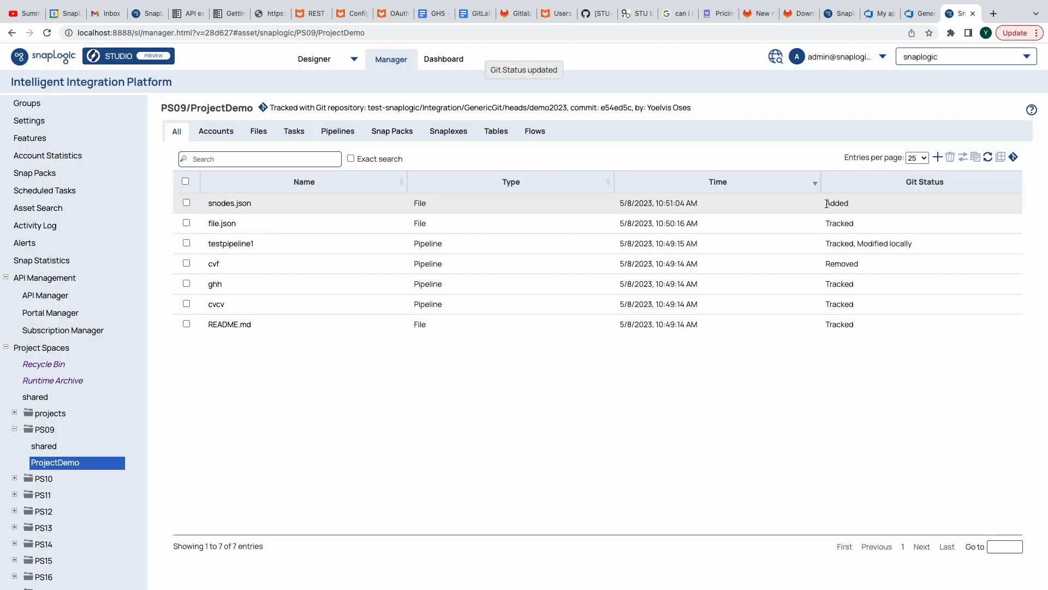
pyautogui.moveTo(836, 203); pyautogui.dragTo(852, 202)
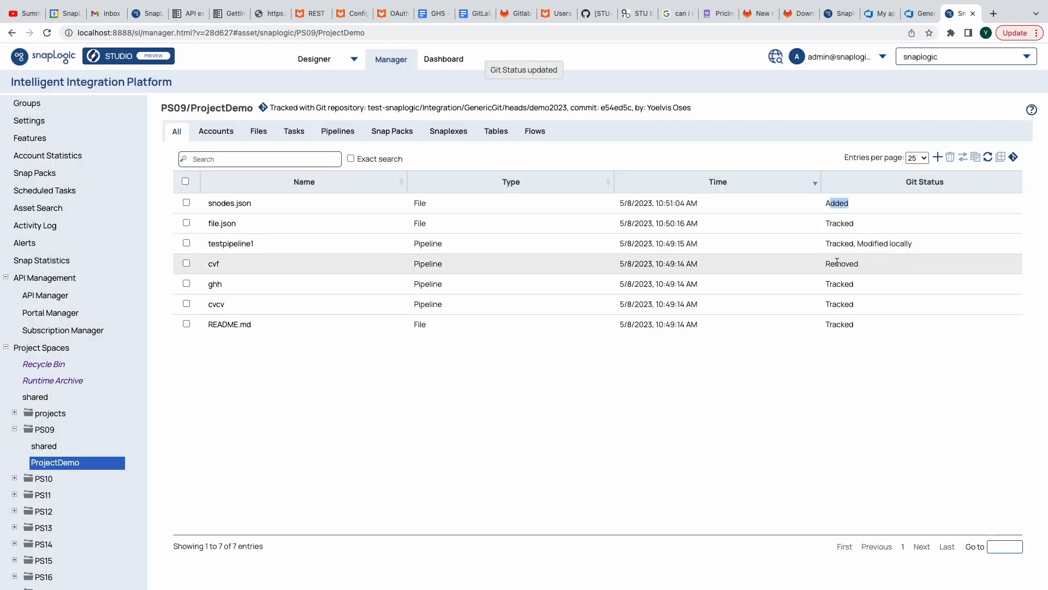
pyautogui.moveTo(828, 244); pyautogui.dragTo(900, 245)
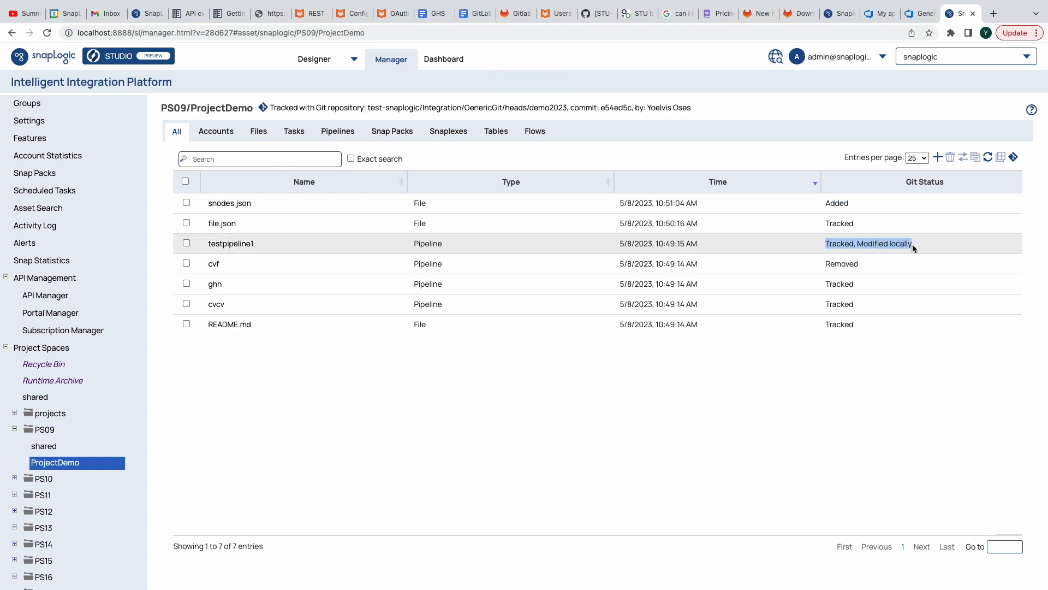
# Step: Commit the cvf, testpipeline1 and snodes.json changes to Git with the message "Some new changes.", and reload the project to check its Git status
pyautogui.click(1014, 158)
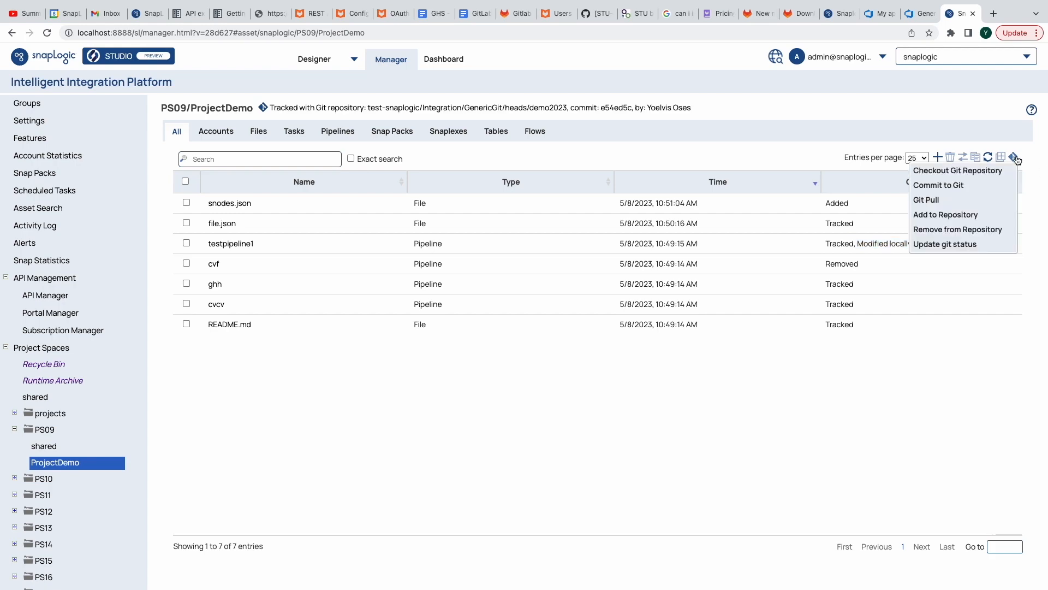
pyautogui.click(960, 185)
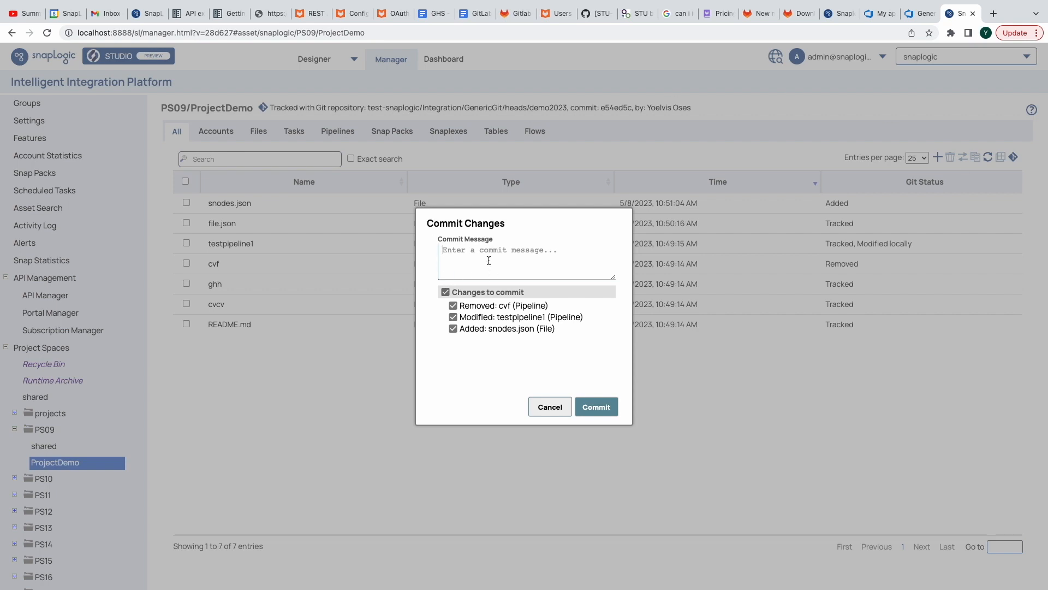
pyautogui.write('s.')
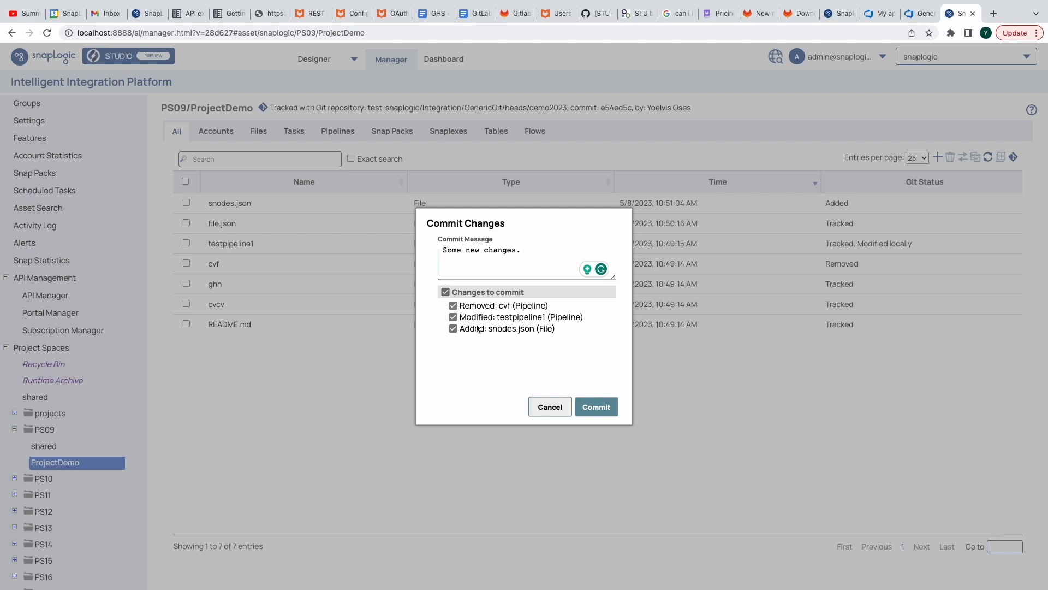
pyautogui.click(597, 407)
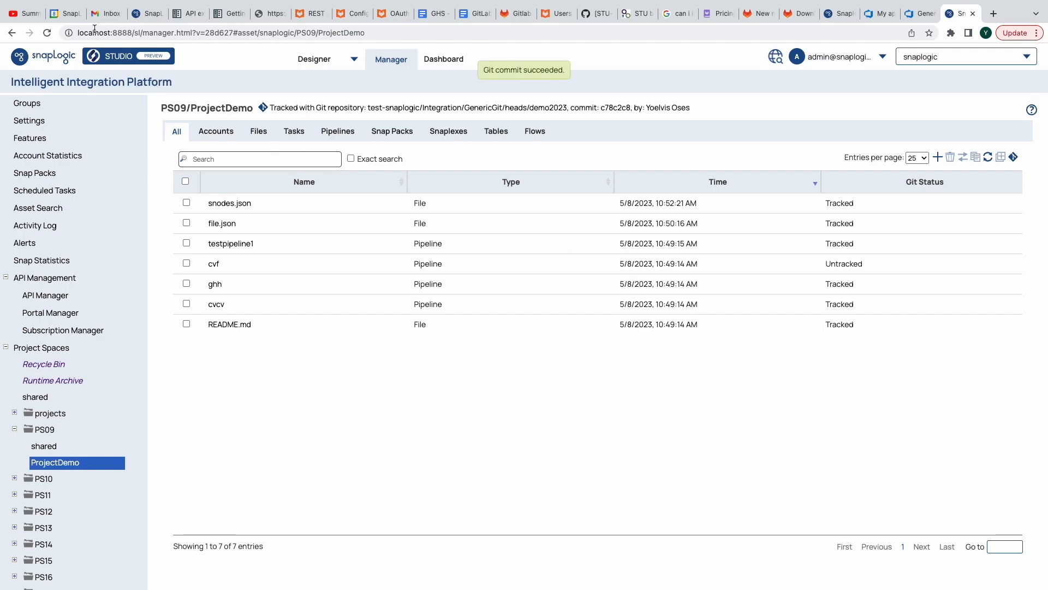
pyautogui.click(48, 34)
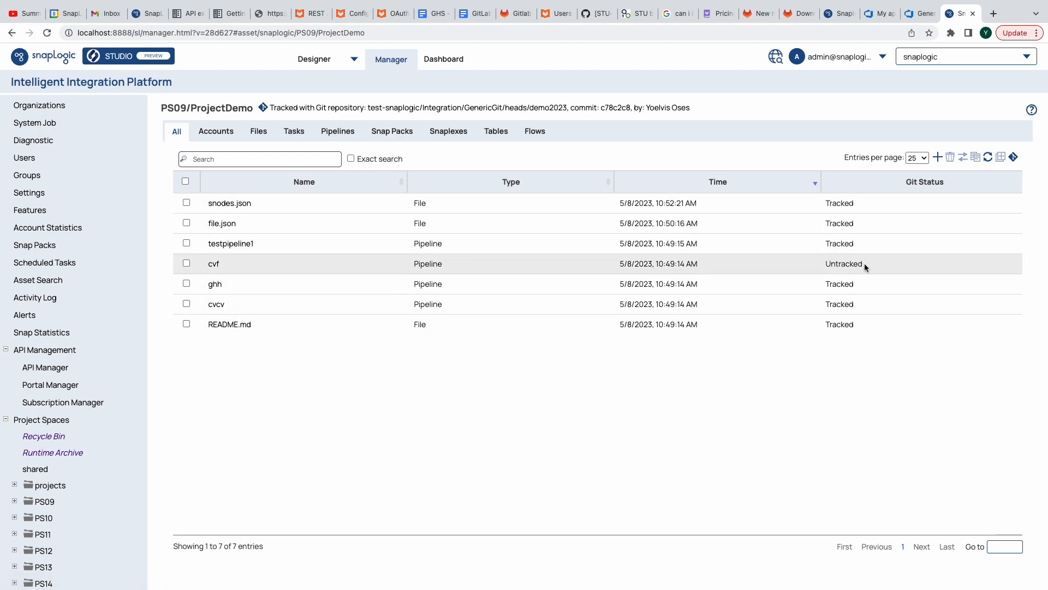
pyautogui.moveTo(864, 265); pyautogui.dragTo(824, 265)
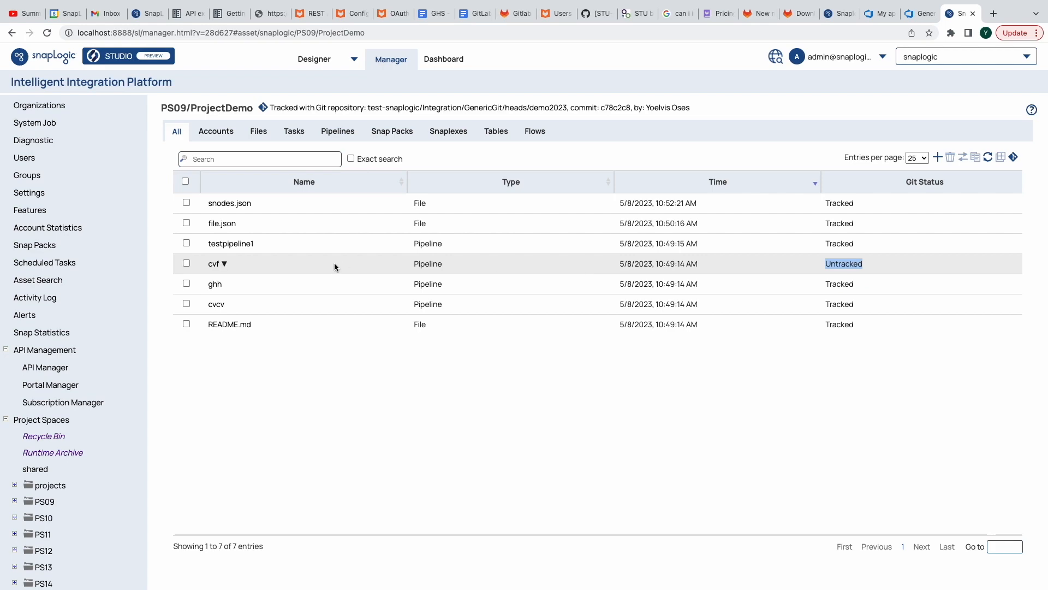
# Step: Switch to the GenericGit repository in Azure DevOps and reload the demo2023 branch's file list
pyautogui.click(923, 13)
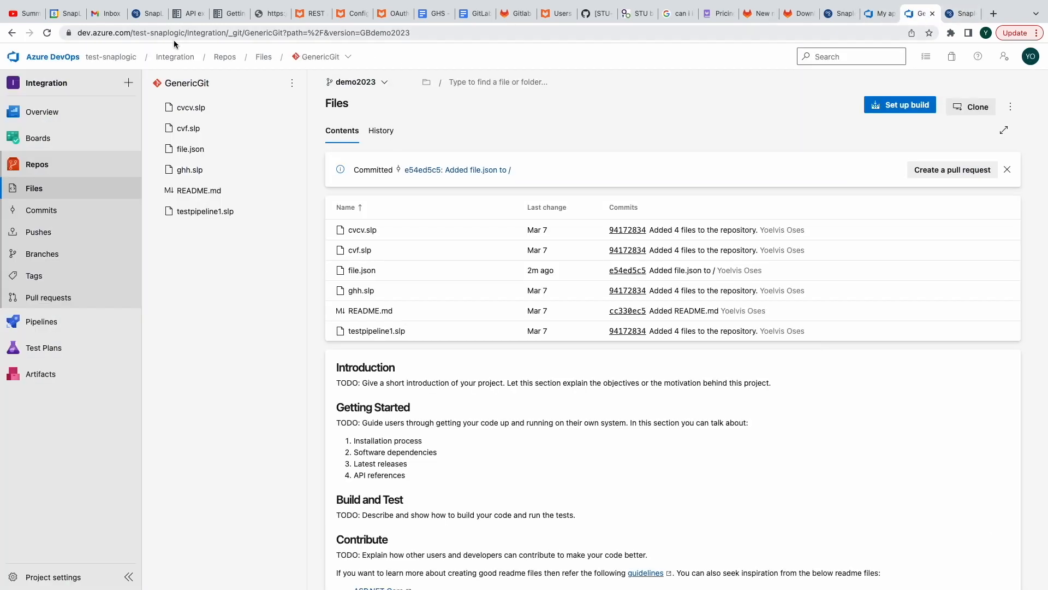
pyautogui.click(47, 33)
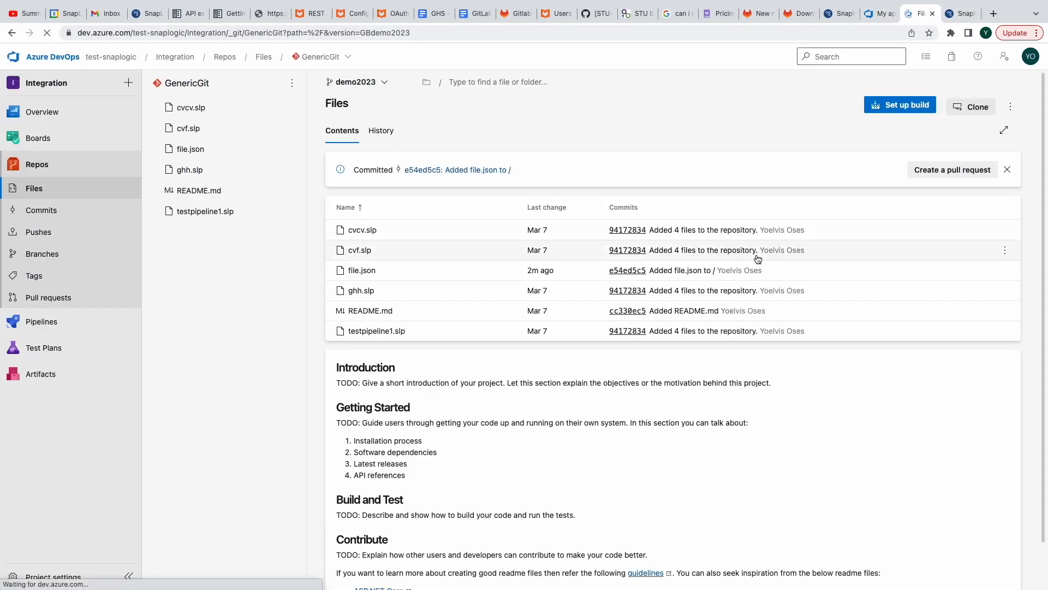